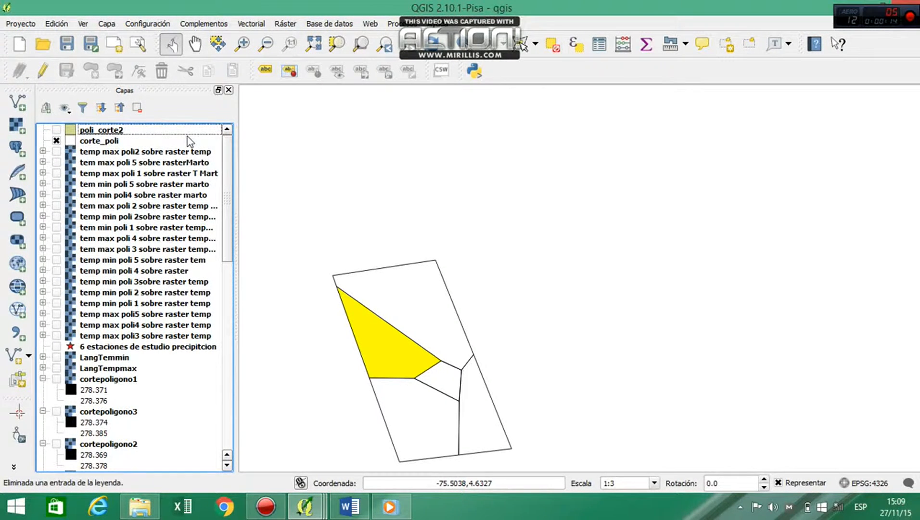
- Open the attribute table of corte_poli, check which polygons the station records match, and select the PASTALES record
{"action": "right_click", "coordinate": [105, 140]}
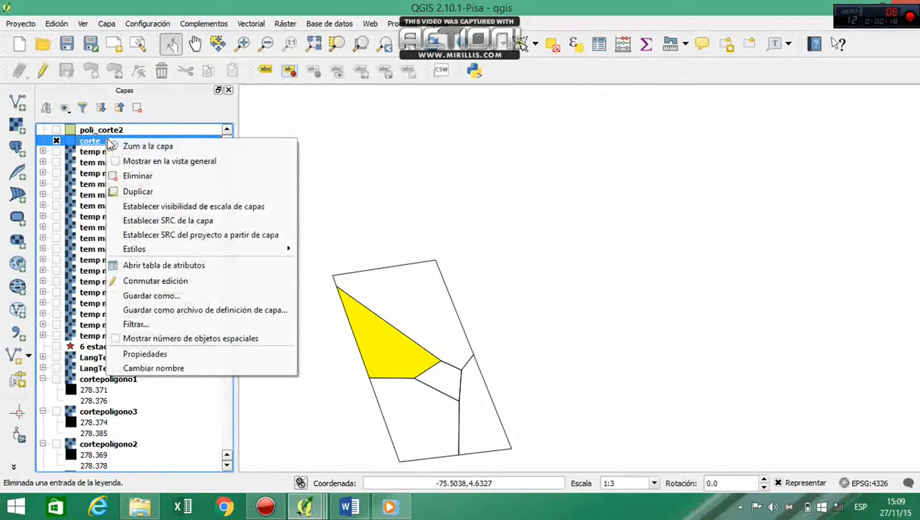
{"action": "left_click", "coordinate": [165, 266]}
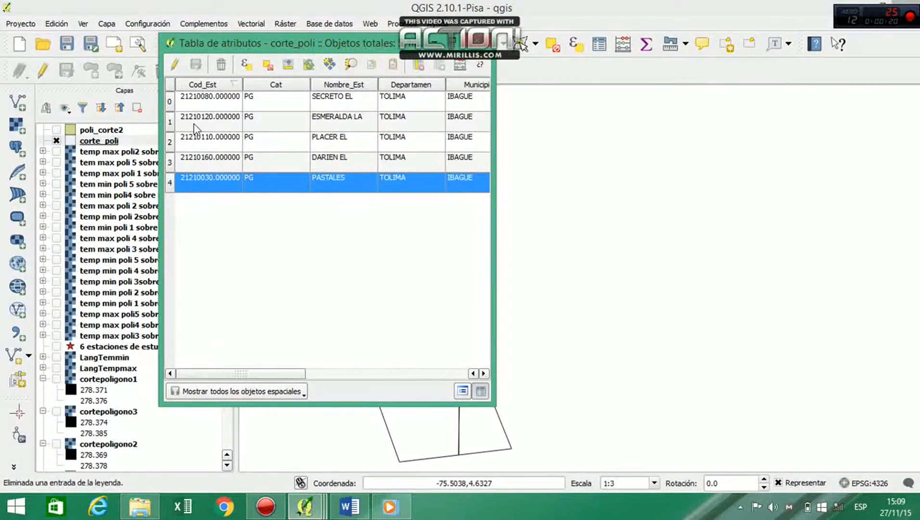
{"action": "left_click_drag", "start_coordinate": [382, 46], "coordinate": [772, 97]}
{"action": "left_click", "coordinate": [562, 150]}
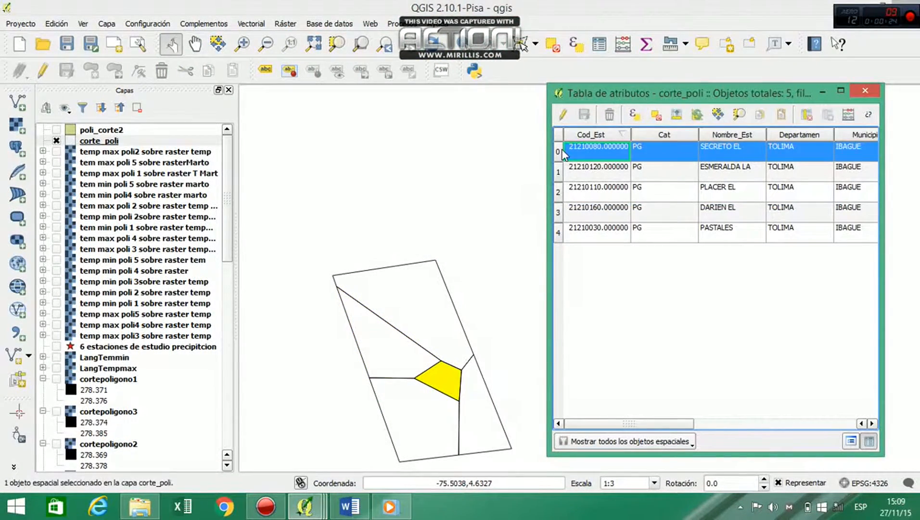
{"action": "left_click", "coordinate": [559, 171]}
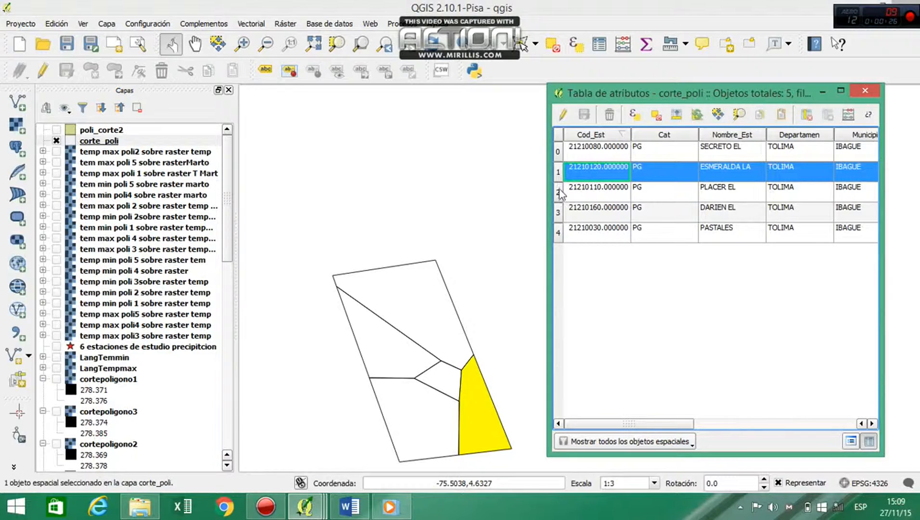
{"action": "left_click", "coordinate": [559, 193]}
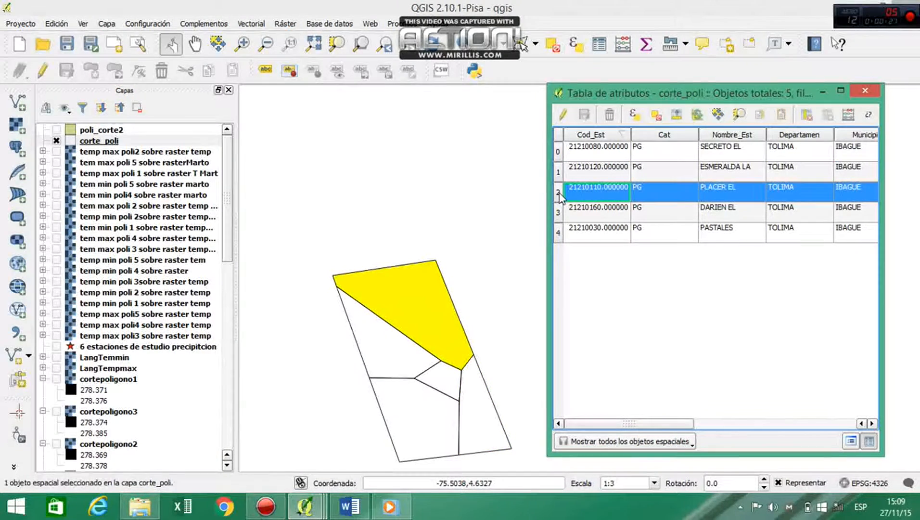
{"action": "left_click", "coordinate": [560, 151]}
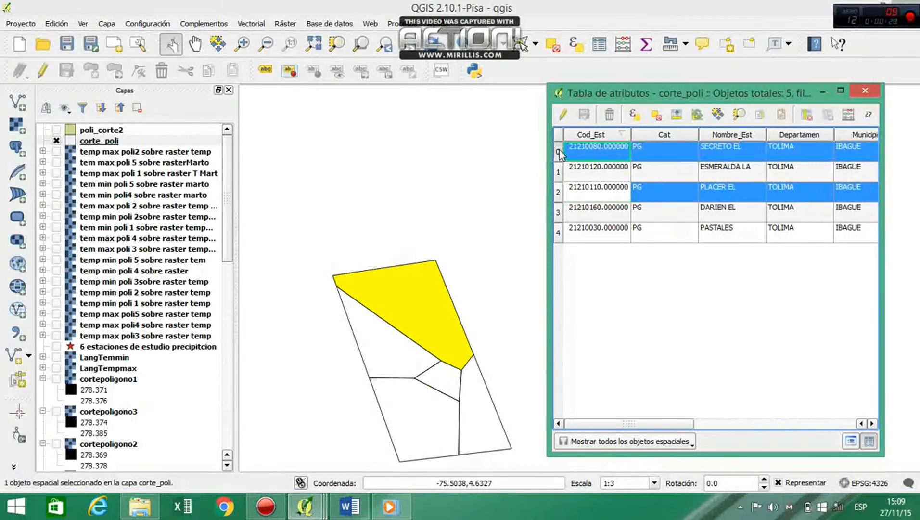
{"action": "left_click", "coordinate": [560, 229]}
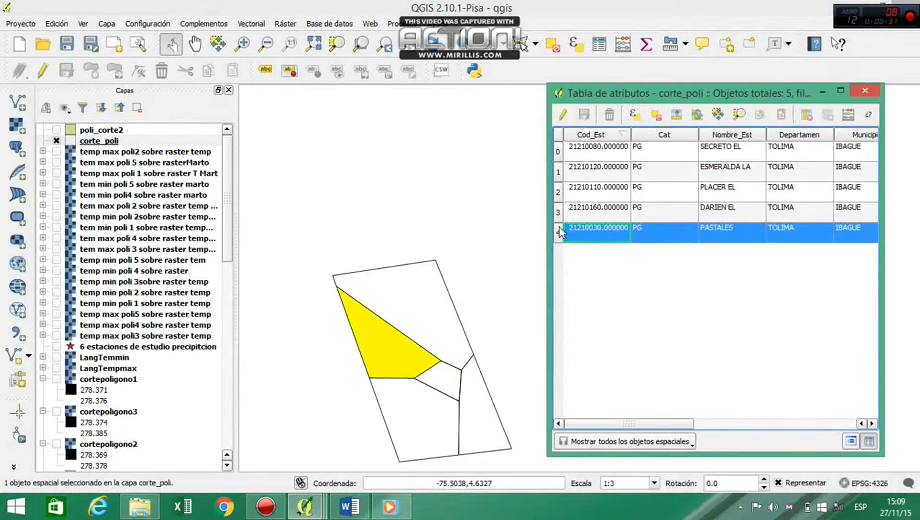
{"action": "left_click", "coordinate": [99, 143]}
{"action": "right_click", "coordinate": [96, 143]}
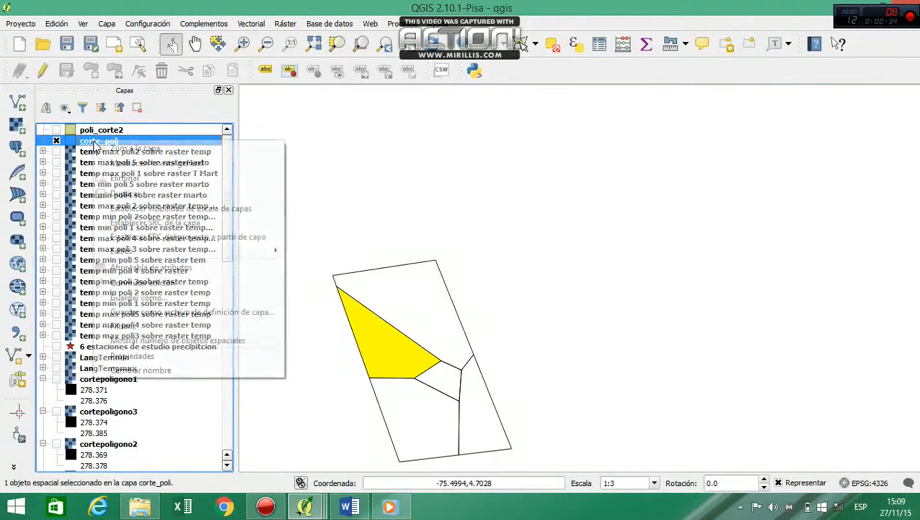
{"action": "left_click", "coordinate": [96, 147]}
{"action": "right_click", "coordinate": [90, 148]}
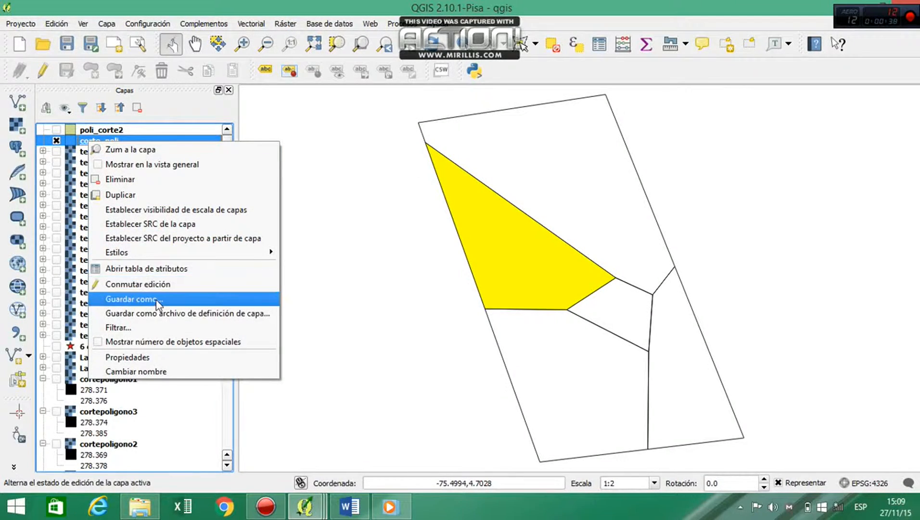
{"action": "left_click", "coordinate": [132, 298]}
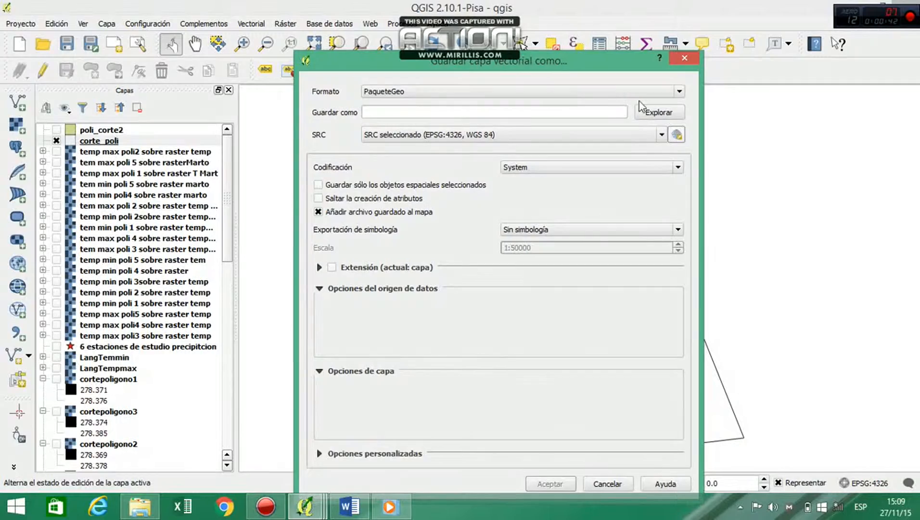
{"action": "left_click", "coordinate": [653, 112]}
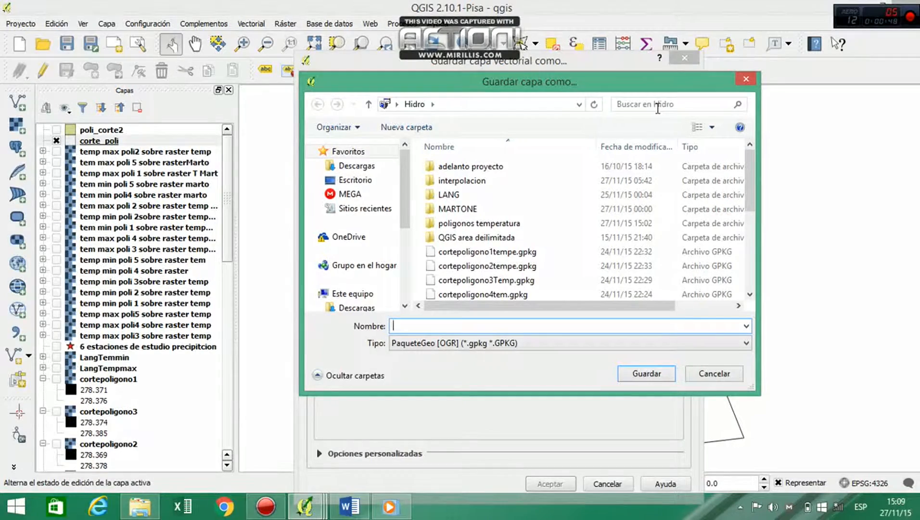
{"action": "type", "text": "corte"}
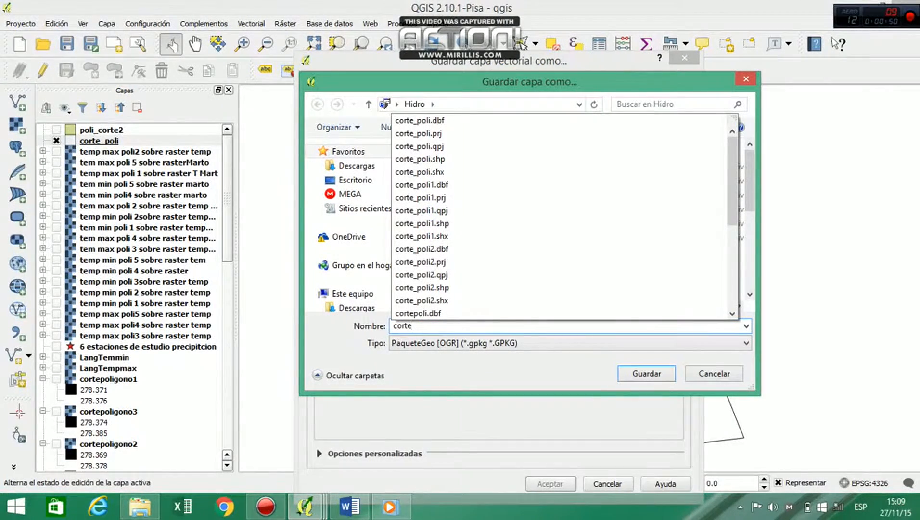
{"action": "type", "text": "polig"}
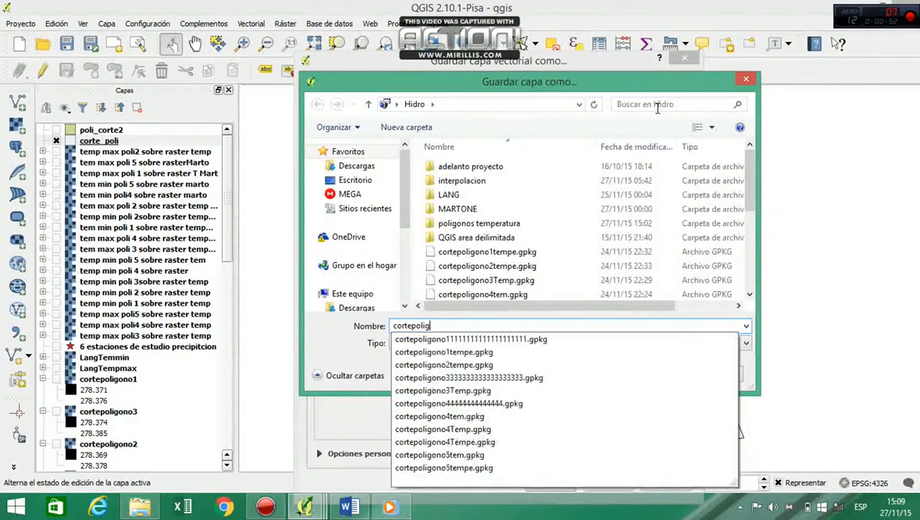
{"action": "type", "text": "no44444444444444"}
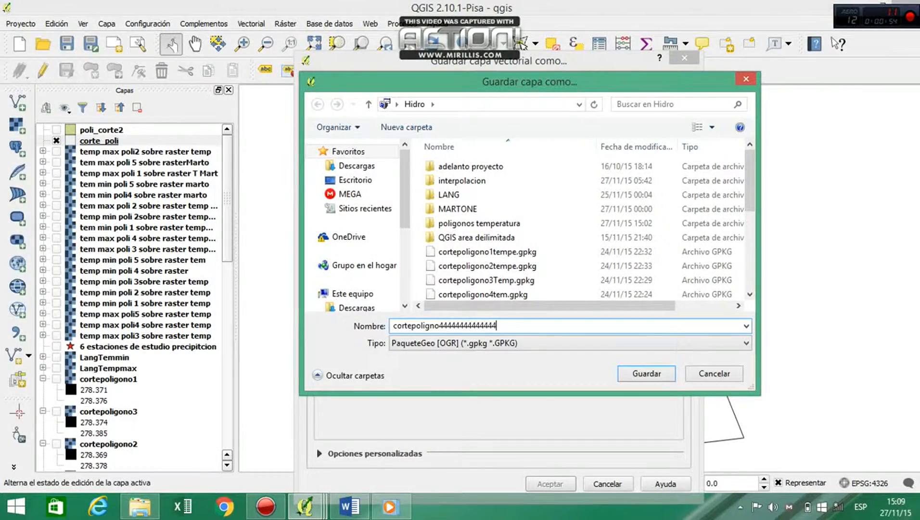
{"action": "left_click", "coordinate": [643, 378]}
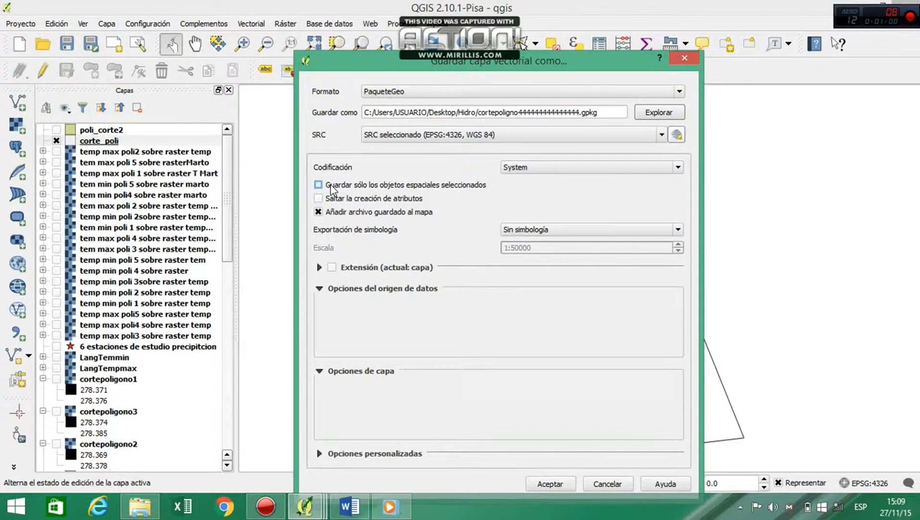
{"action": "left_click", "coordinate": [318, 185]}
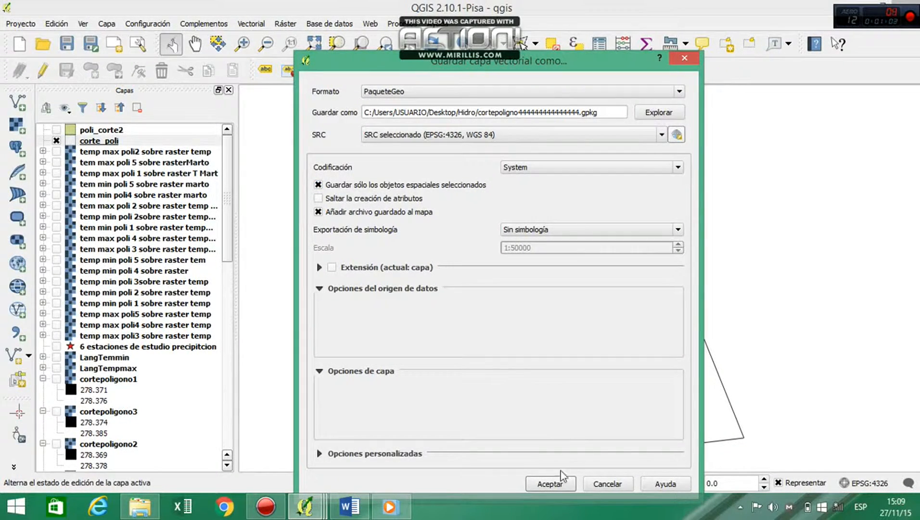
{"action": "left_click", "coordinate": [561, 483]}
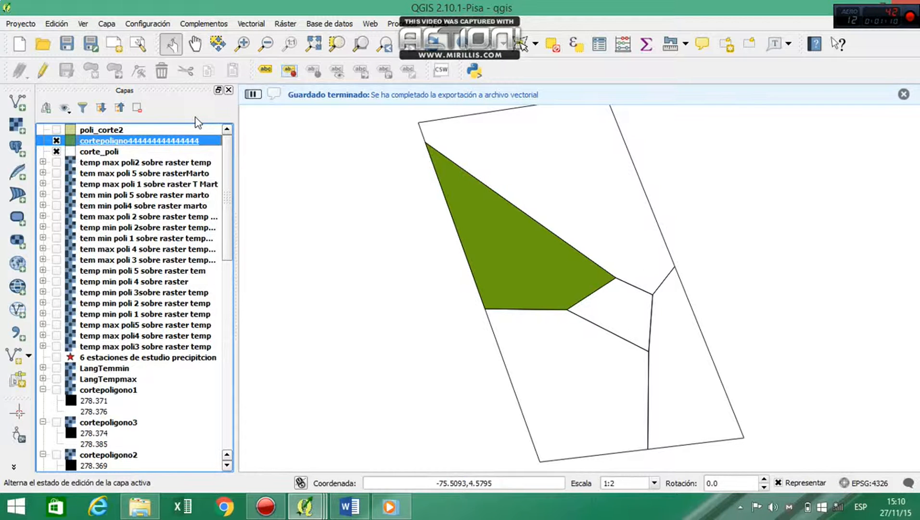
- Show the poli_corte2, poli_corte3 and poli_corte4 layers and the lighter purple poli_corte1 layer on the map
{"action": "left_click", "coordinate": [57, 129]}
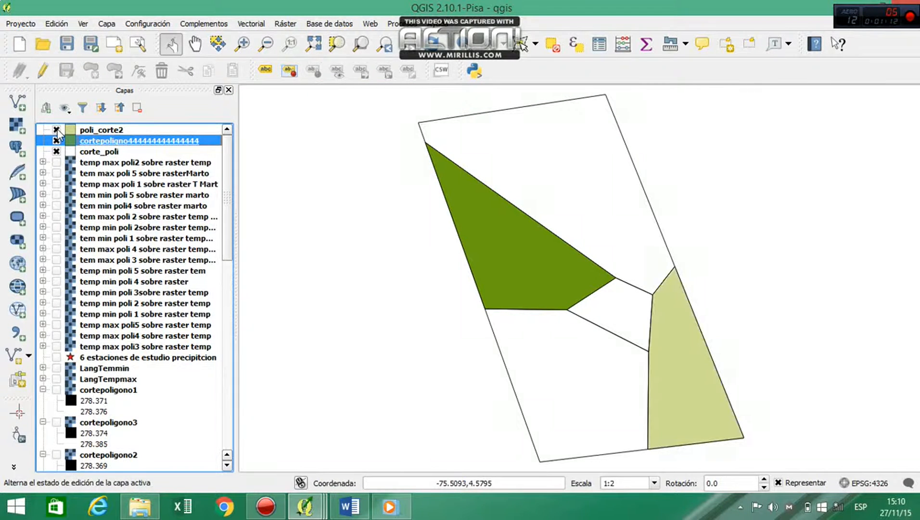
{"action": "left_click_drag", "start_coordinate": [230, 220], "coordinate": [232, 396]}
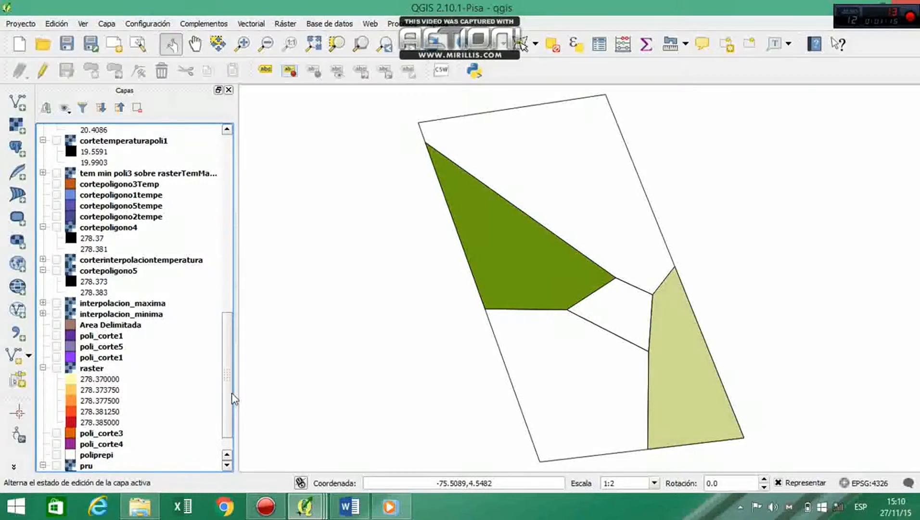
{"action": "left_click", "coordinate": [57, 357]}
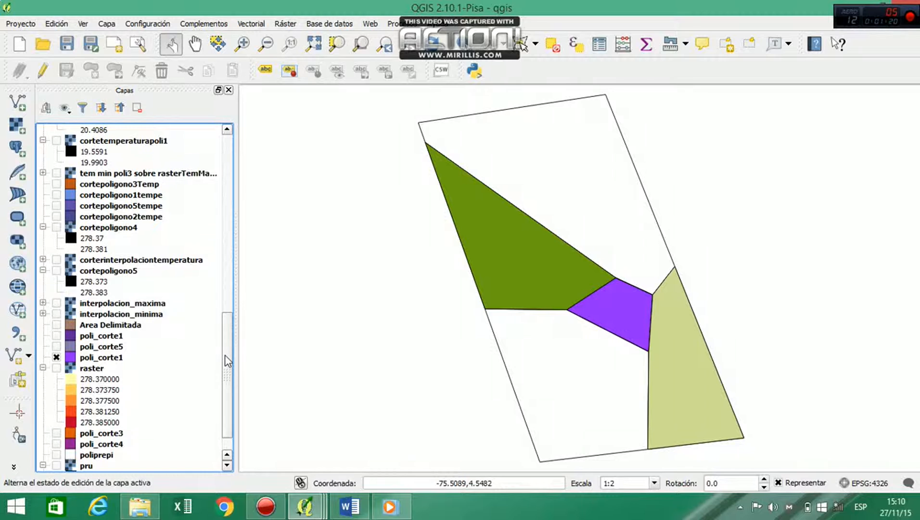
{"action": "scroll", "coordinate": [225, 356], "scroll_direction": "down", "scroll_amount": 1}
{"action": "left_click", "coordinate": [57, 400]}
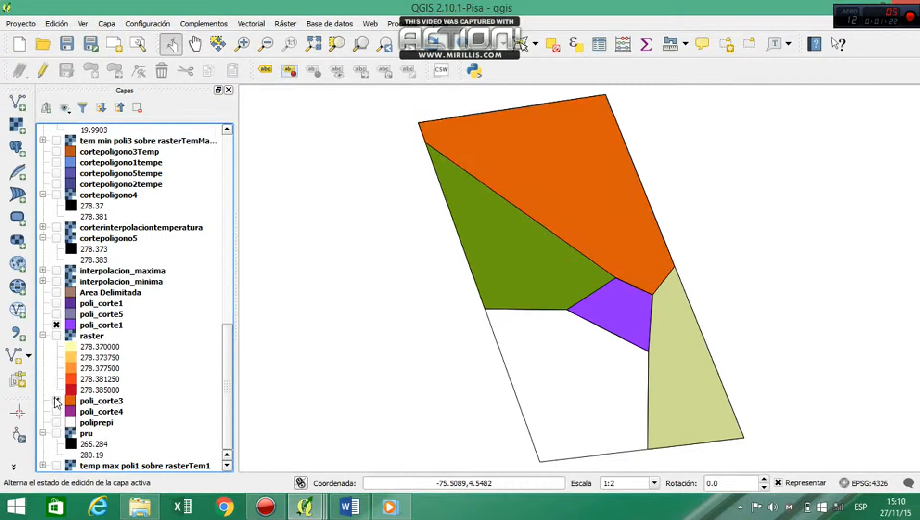
{"action": "left_click", "coordinate": [57, 412]}
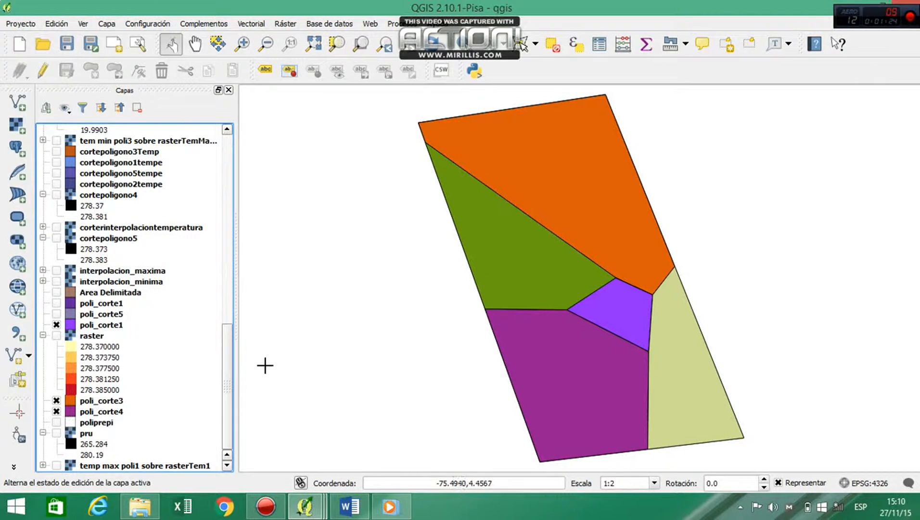
{"action": "left_click_drag", "start_coordinate": [230, 385], "coordinate": [212, 147]}
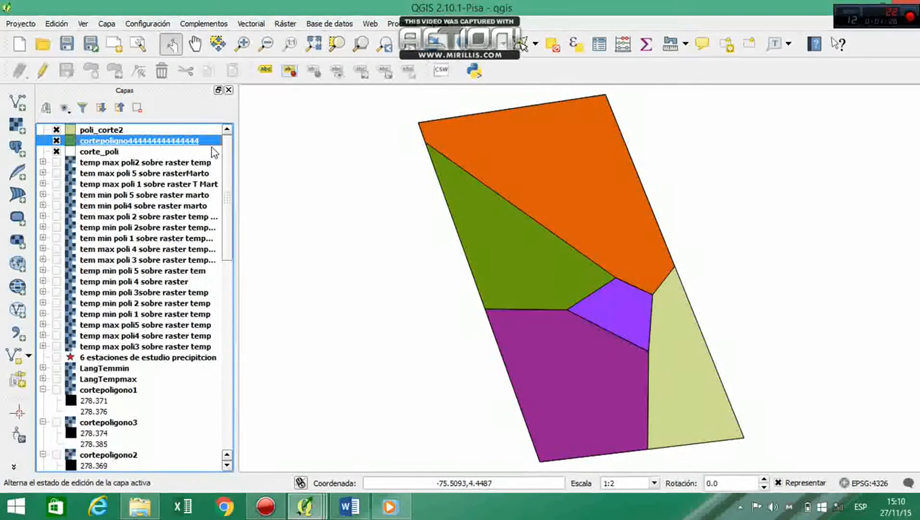
- Start the raster Clipper with corterinterpolaciontemperatura as the input raster
{"action": "left_click", "coordinate": [281, 24]}
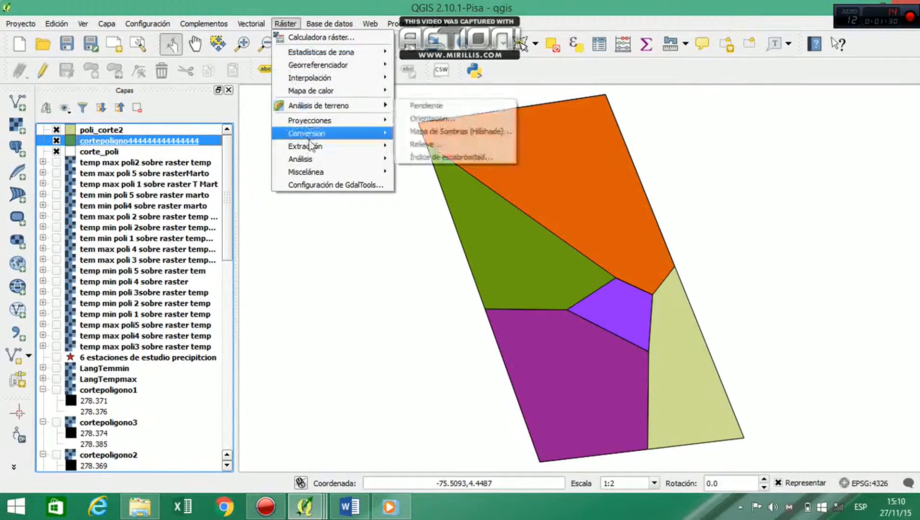
{"action": "mouse_move", "coordinate": [349, 146]}
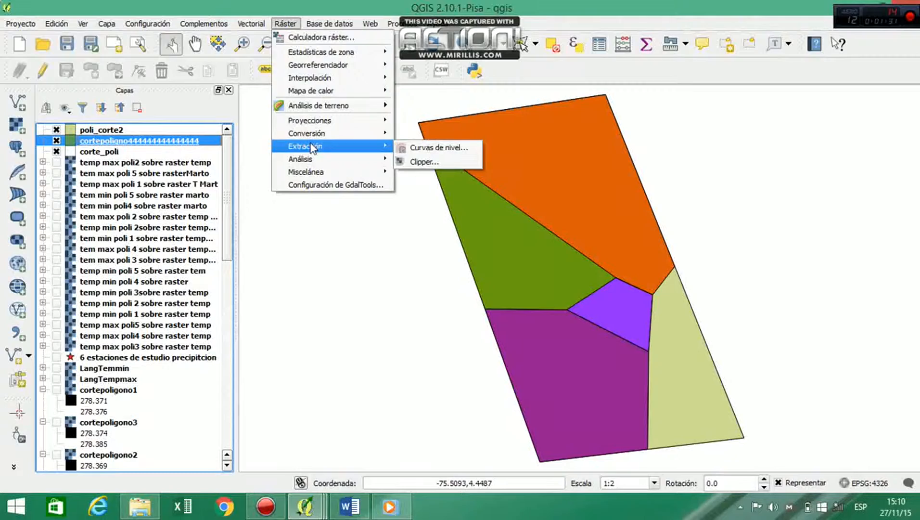
{"action": "left_click", "coordinate": [418, 161]}
{"action": "left_click", "coordinate": [555, 128]}
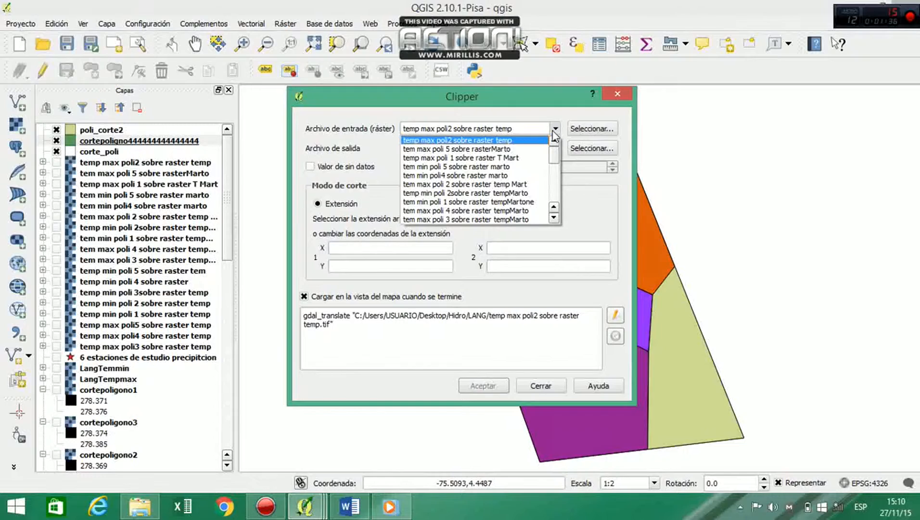
{"action": "left_click_drag", "start_coordinate": [556, 157], "coordinate": [557, 195]}
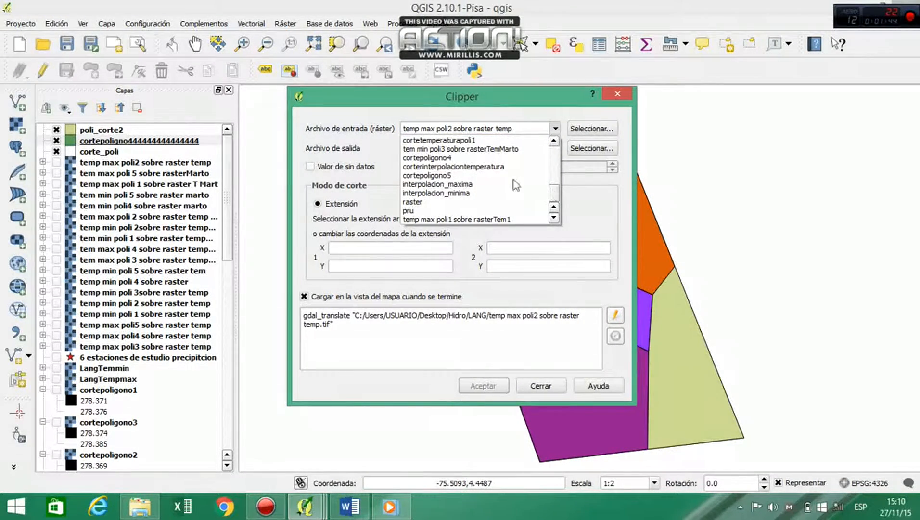
{"action": "left_click", "coordinate": [453, 166]}
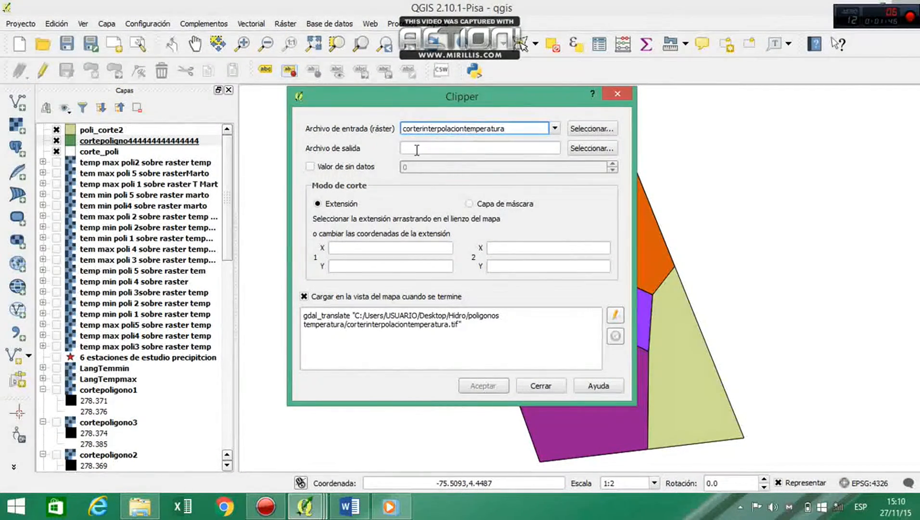
{"action": "left_click", "coordinate": [582, 145]}
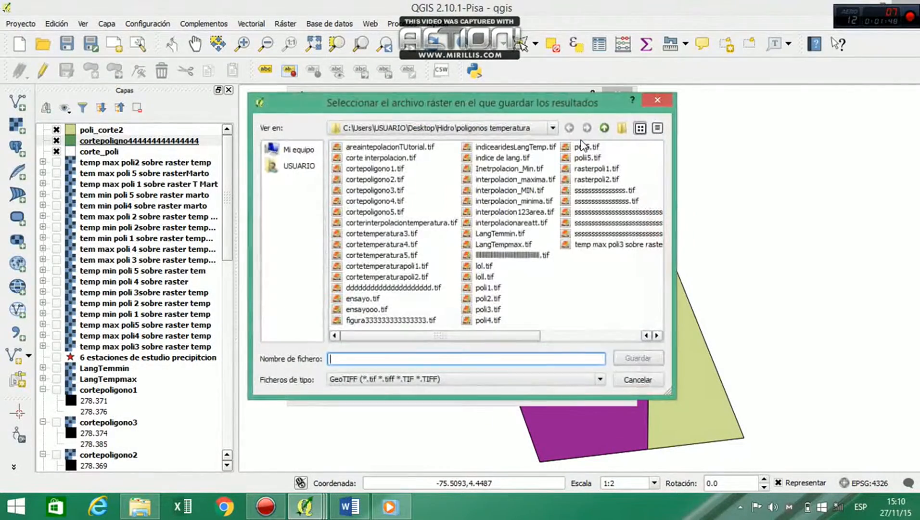
{"action": "type", "text": "ra"}
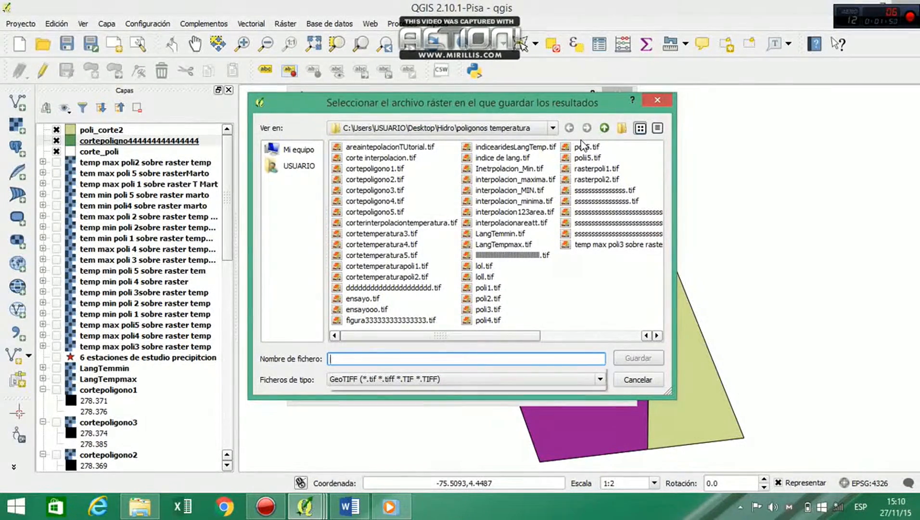
{"action": "type", "text": "sterpoligono44444444444444444444444"}
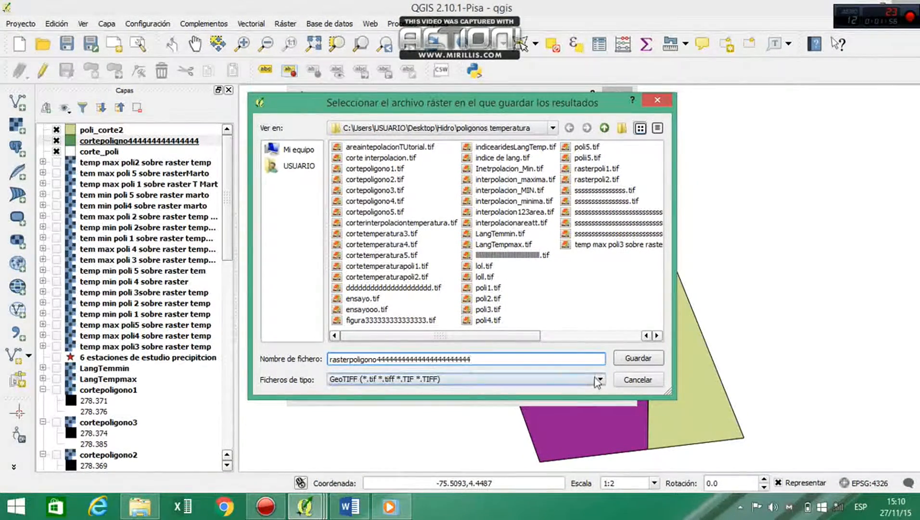
{"action": "left_click", "coordinate": [632, 357]}
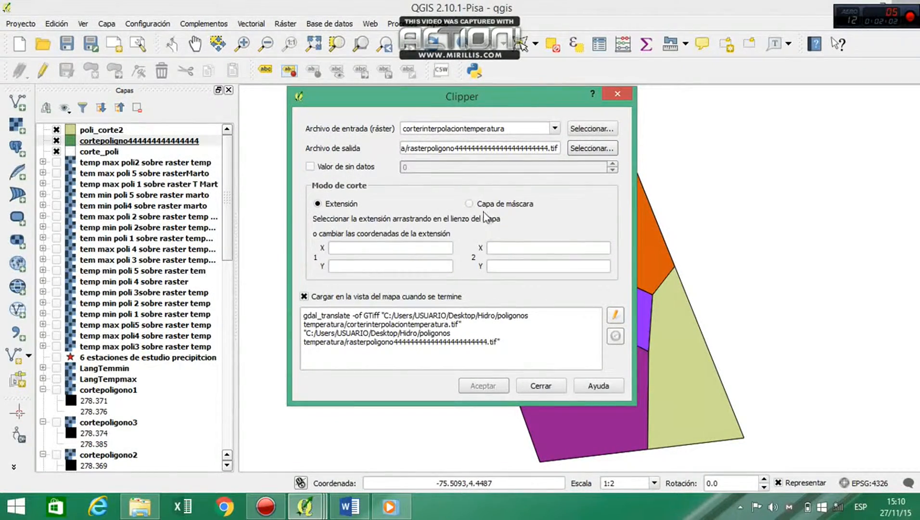
{"action": "left_click", "coordinate": [476, 206]}
{"action": "left_click", "coordinate": [547, 224]}
{"action": "left_click_drag", "start_coordinate": [547, 251], "coordinate": [549, 280]}
{"action": "left_click", "coordinate": [486, 312]}
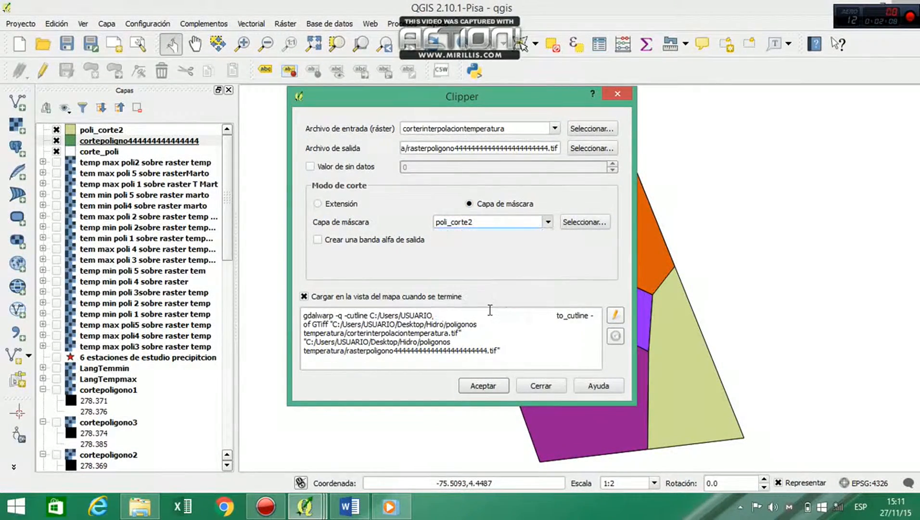
{"action": "left_click", "coordinate": [488, 388]}
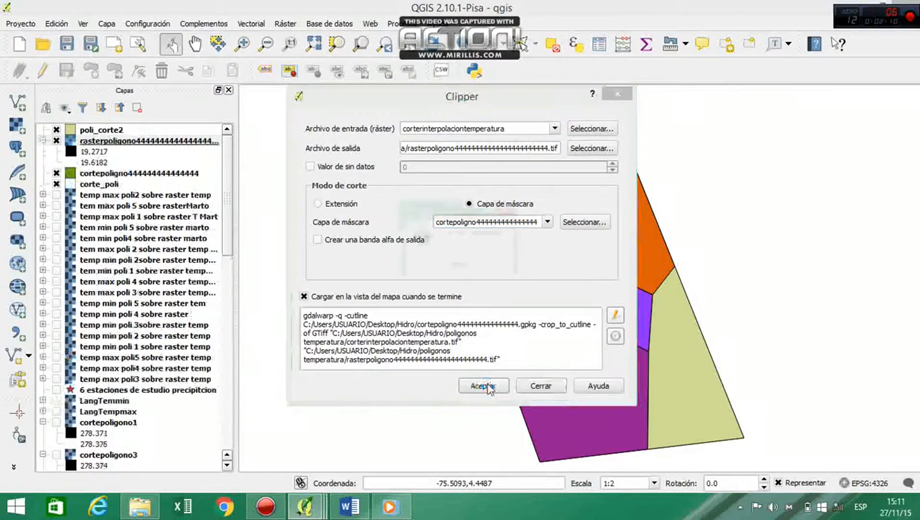
{"action": "left_click", "coordinate": [472, 267]}
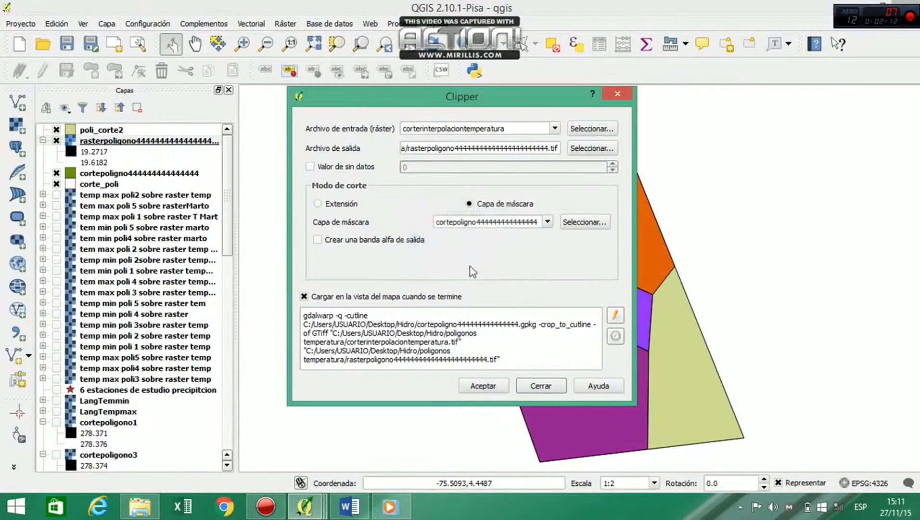
- Close the Clipper and review the De Martonne aridity index formula and its variables in the Word document, then return to QGIS
{"action": "left_click", "coordinate": [539, 385]}
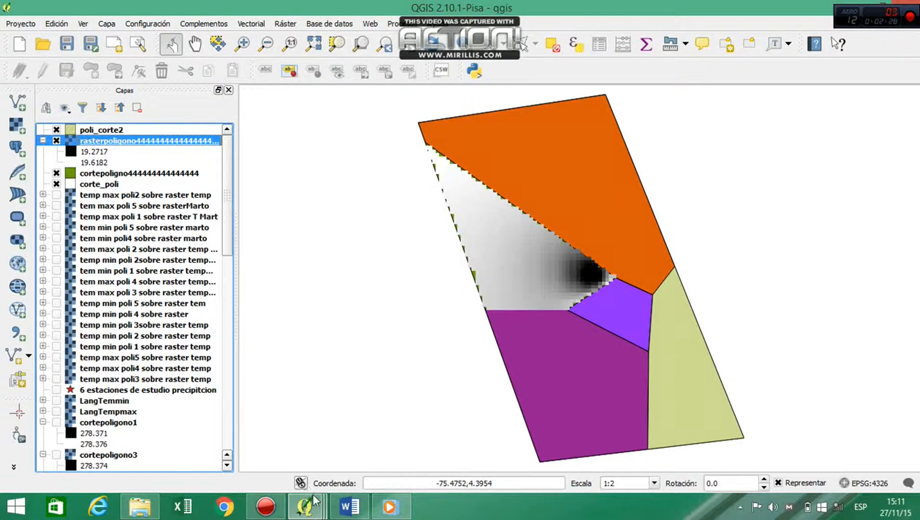
{"action": "left_click", "coordinate": [342, 508]}
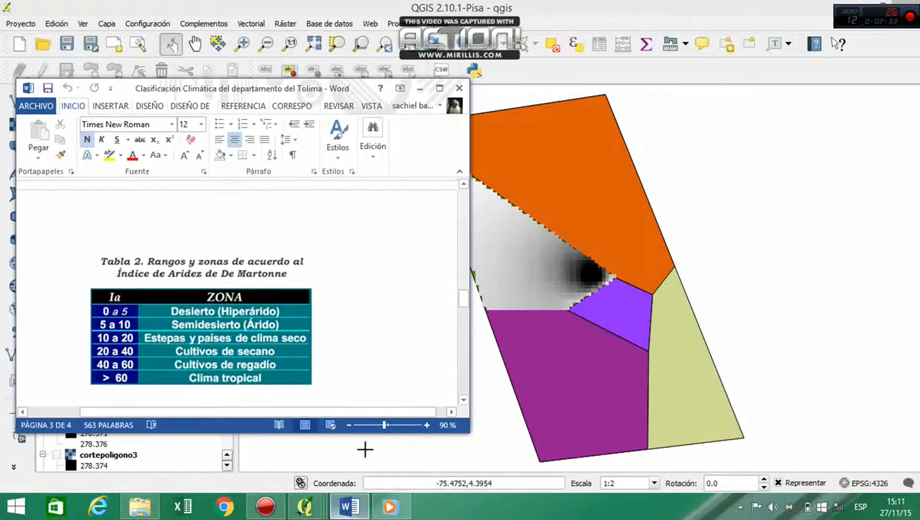
{"action": "left_click_drag", "start_coordinate": [463, 301], "coordinate": [464, 282]}
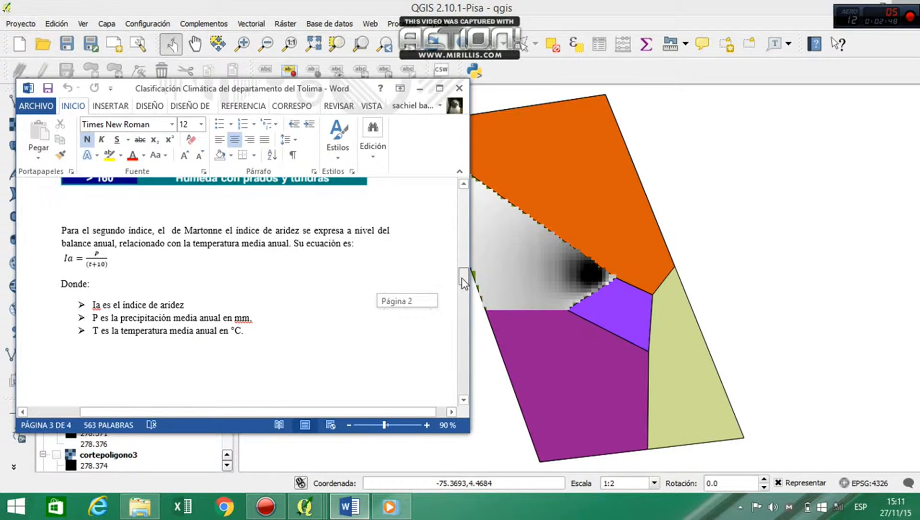
{"action": "left_click_drag", "start_coordinate": [463, 281], "coordinate": [463, 290]}
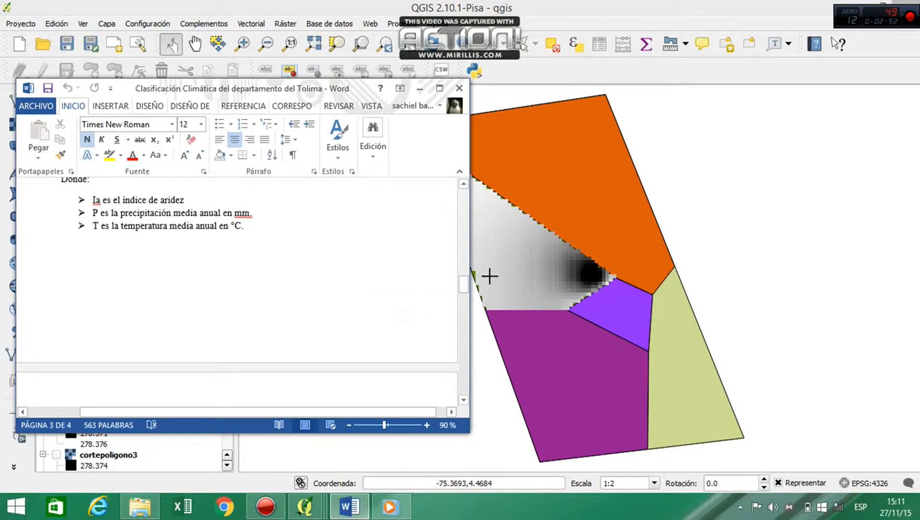
{"action": "left_click", "coordinate": [607, 247]}
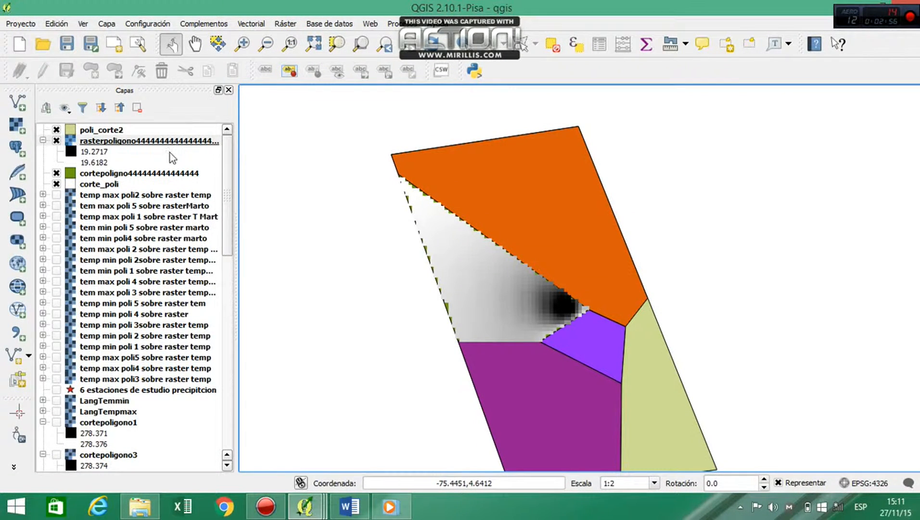
- Check the precipitation and temperature columns in the attribute table of the 6 estaciones de estudio precipitcion layer
{"action": "mouse_move", "coordinate": [230, 170]}
{"action": "left_mouse_down"}
{"action": "mouse_move", "coordinate": [231, 178]}
{"action": "mouse_move", "coordinate": [230, 166]}
{"action": "left_mouse_up"}
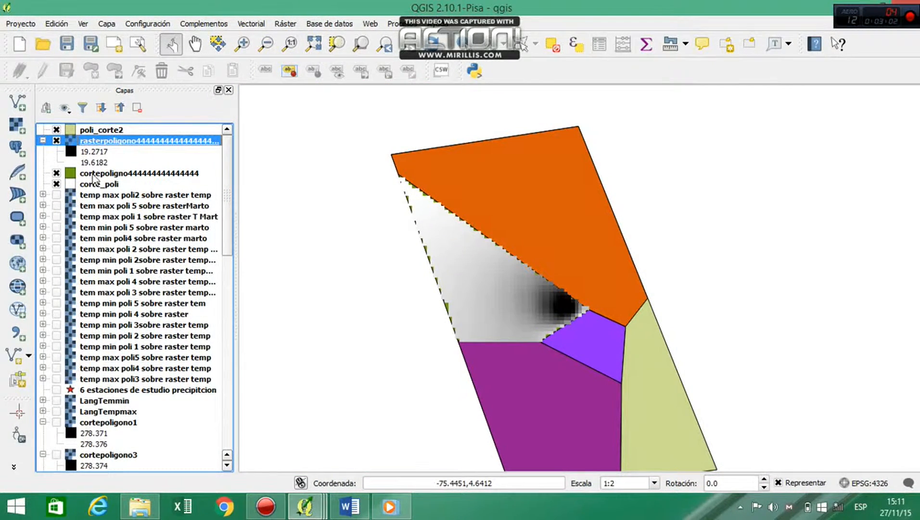
{"action": "right_click", "coordinate": [114, 392]}
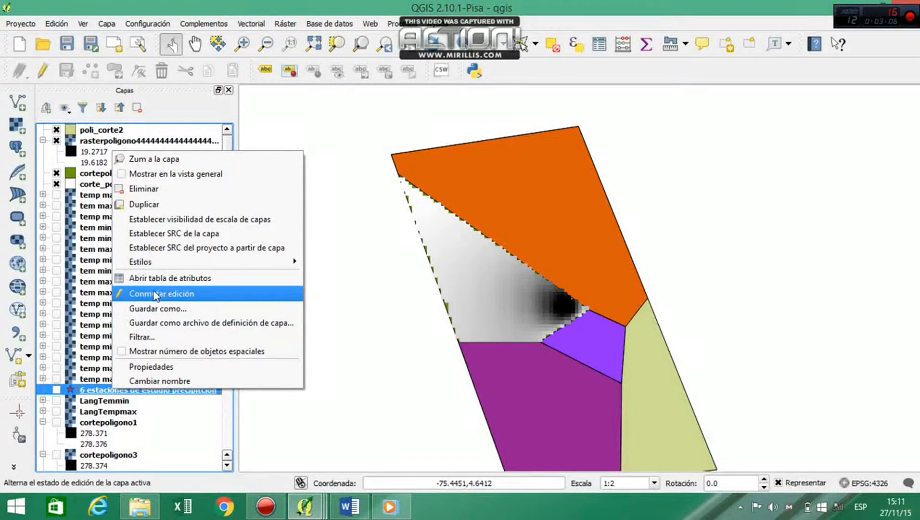
{"action": "left_click", "coordinate": [165, 279]}
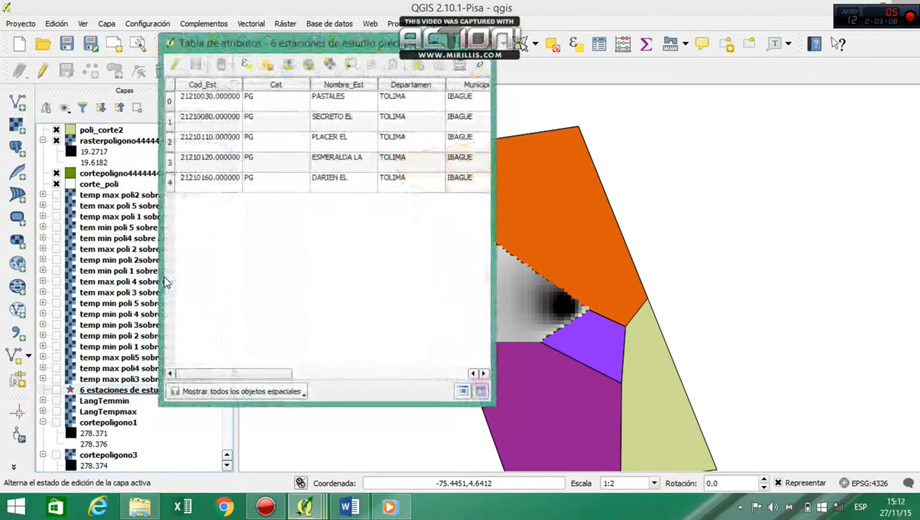
{"action": "left_click_drag", "start_coordinate": [259, 371], "coordinate": [433, 364]}
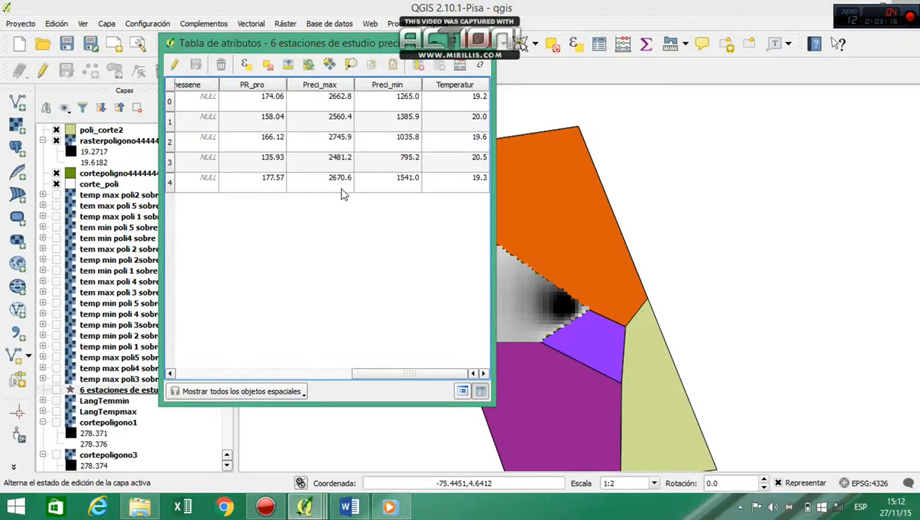
{"action": "left_click", "coordinate": [452, 43]}
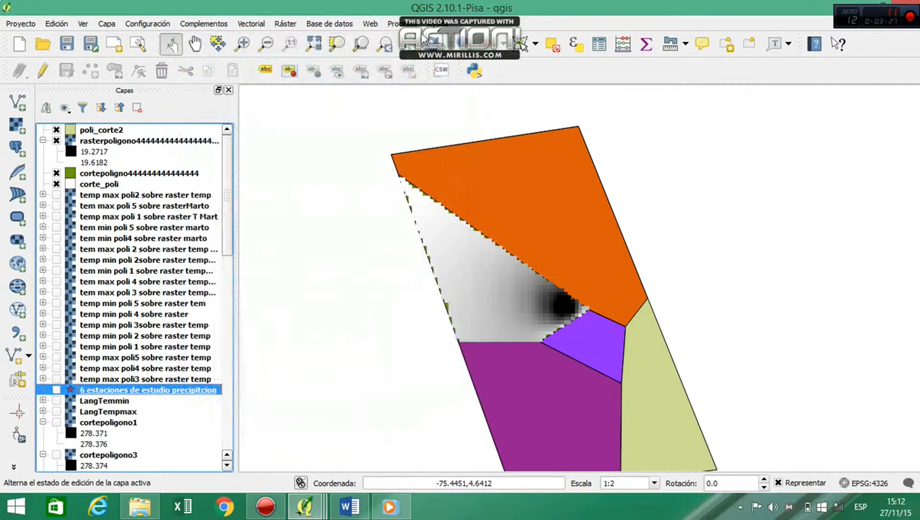
- Start a raster calculator expression that divides 2670.6 by band 1 of the clipped rasterpoligono4444 raster
{"action": "left_click", "coordinate": [286, 24]}
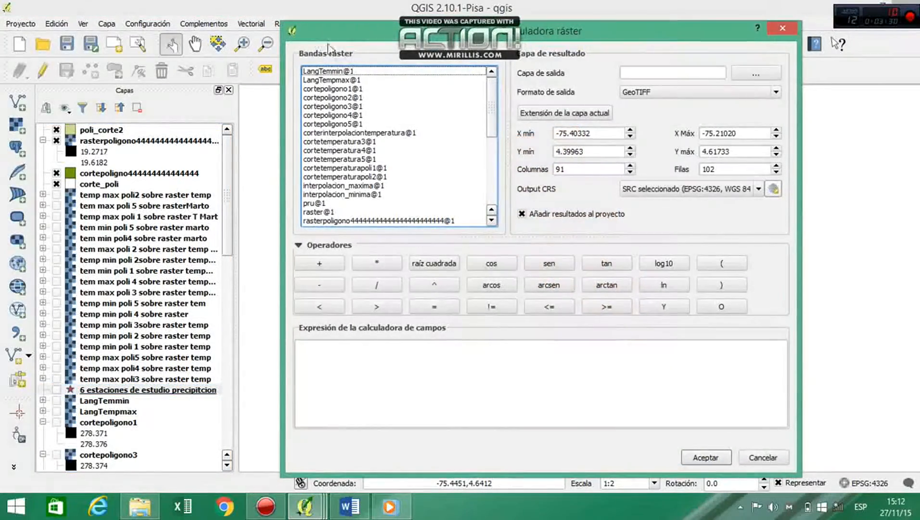
{"action": "left_click", "coordinate": [377, 362]}
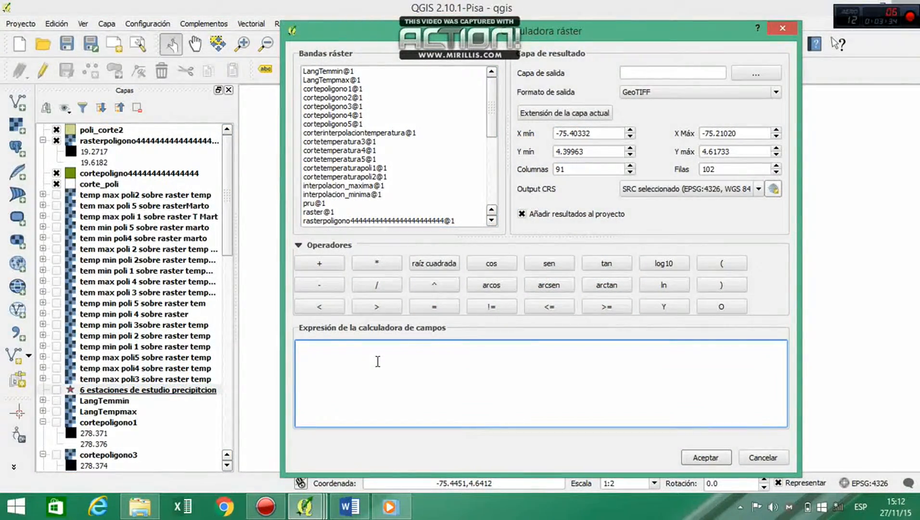
{"action": "type", "text": "2"}
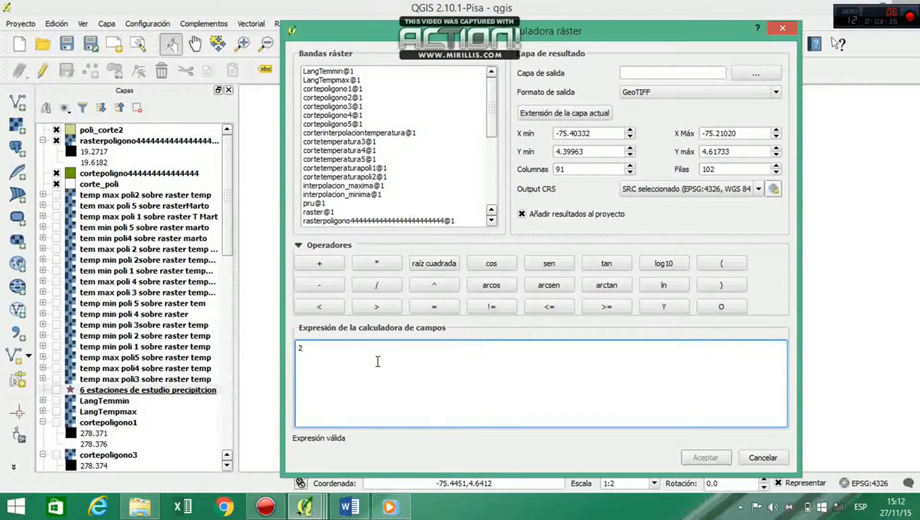
{"action": "type", "text": "670.6"}
{"action": "left_click", "coordinate": [365, 285]}
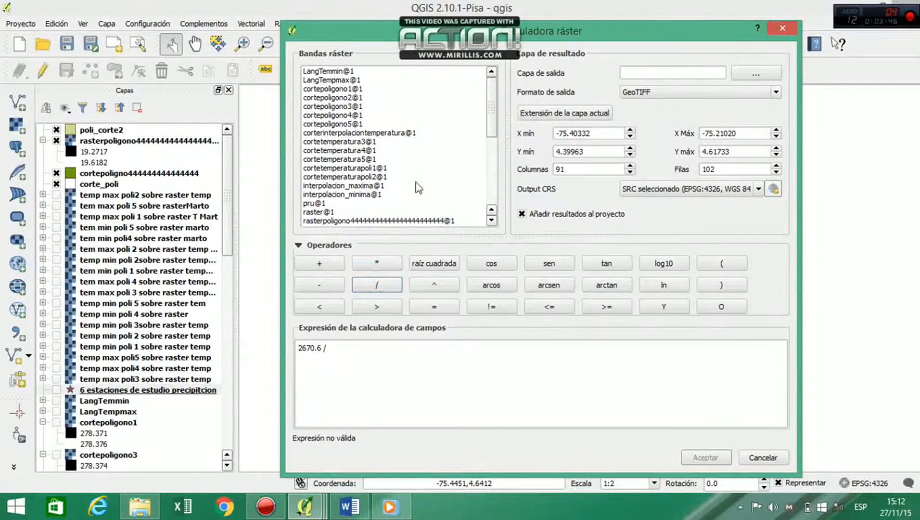
{"action": "left_click", "coordinate": [490, 87]}
{"action": "mouse_move", "coordinate": [490, 87]}
{"action": "left_mouse_down"}
{"action": "mouse_move", "coordinate": [496, 170]}
{"action": "mouse_move", "coordinate": [494, 89]}
{"action": "left_mouse_up"}
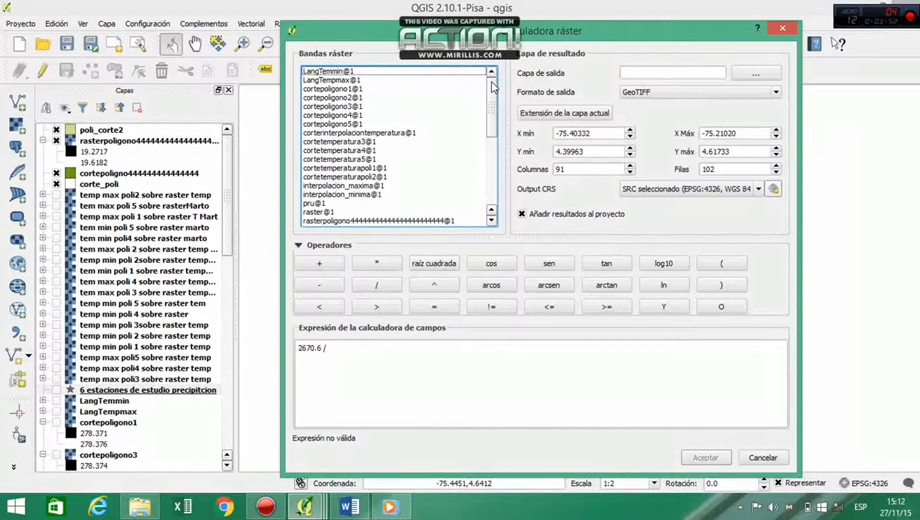
{"action": "left_click_drag", "start_coordinate": [492, 100], "coordinate": [492, 103]}
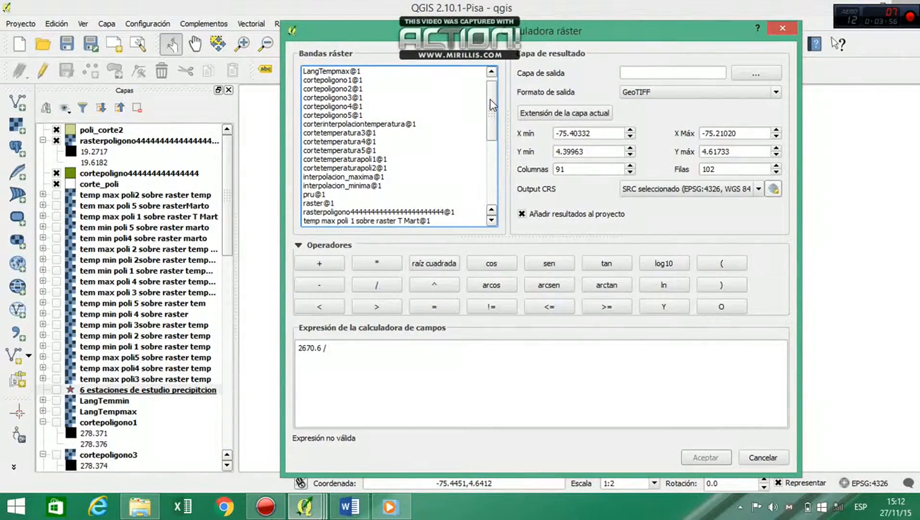
{"action": "left_click", "coordinate": [355, 212]}
{"action": "double_click", "coordinate": [355, 213]}
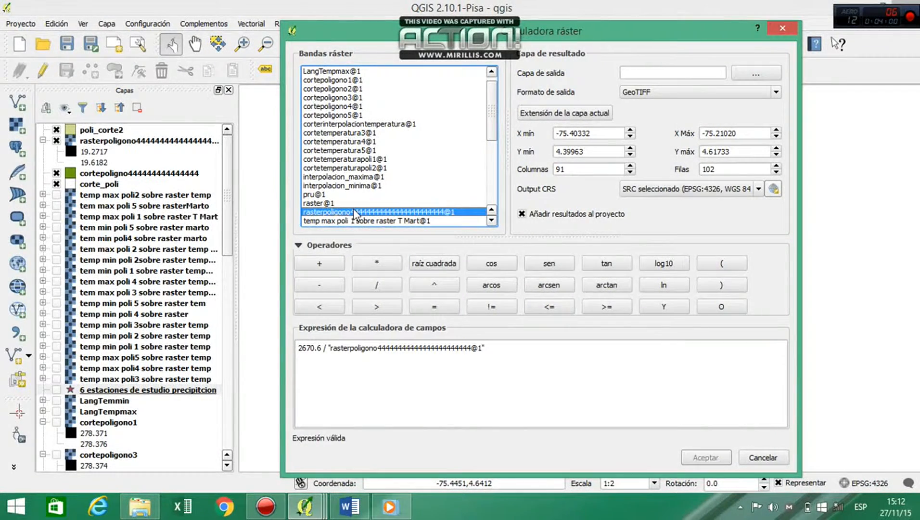
- Complete the De Martonne expression by adding 10 to the raster band in parentheses and enclosing the whole formula in parentheses
{"action": "left_click", "coordinate": [507, 345]}
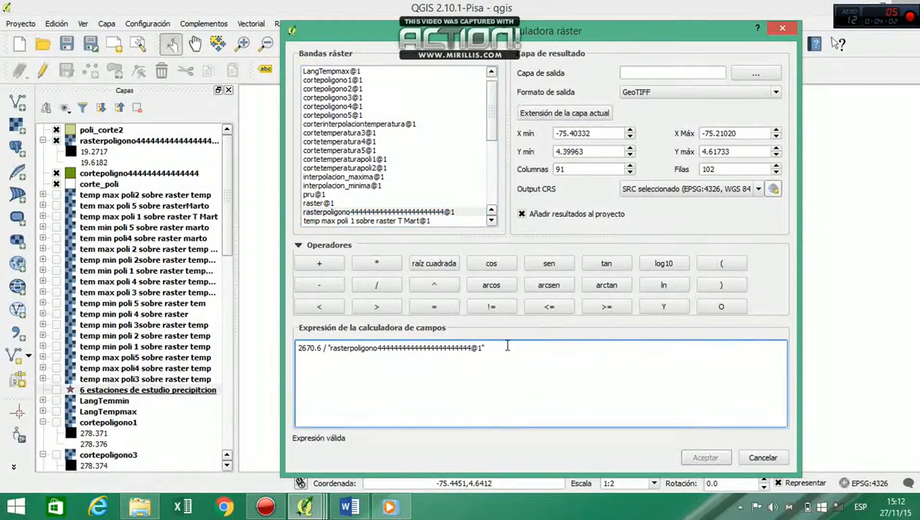
{"action": "type", "text": "+10))"}
{"action": "key", "text": "Left"}
{"action": "key", "text": "Left"}
{"action": "key", "text": "Left"}
{"action": "key", "text": "Left"}
{"action": "type", "text": "("}
{"action": "key", "text": "Home"}
{"action": "type", "text": "("}
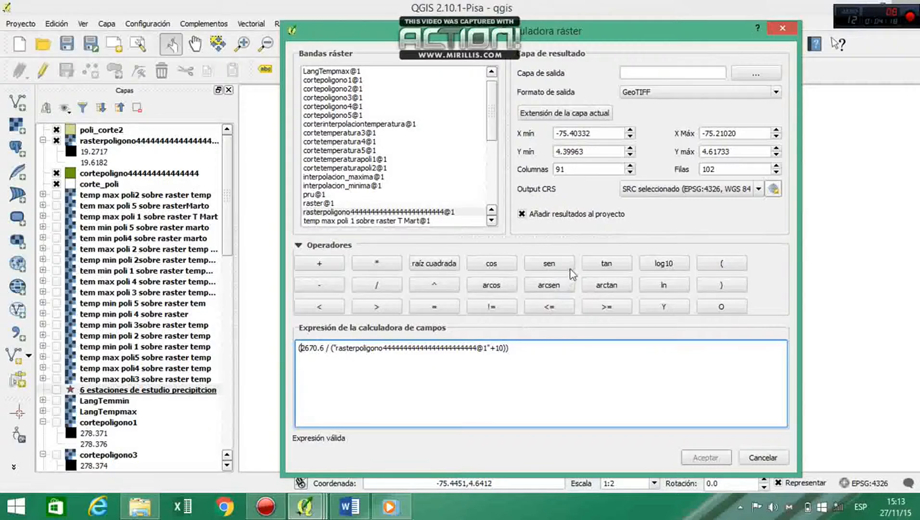
{"action": "left_click", "coordinate": [568, 118]}
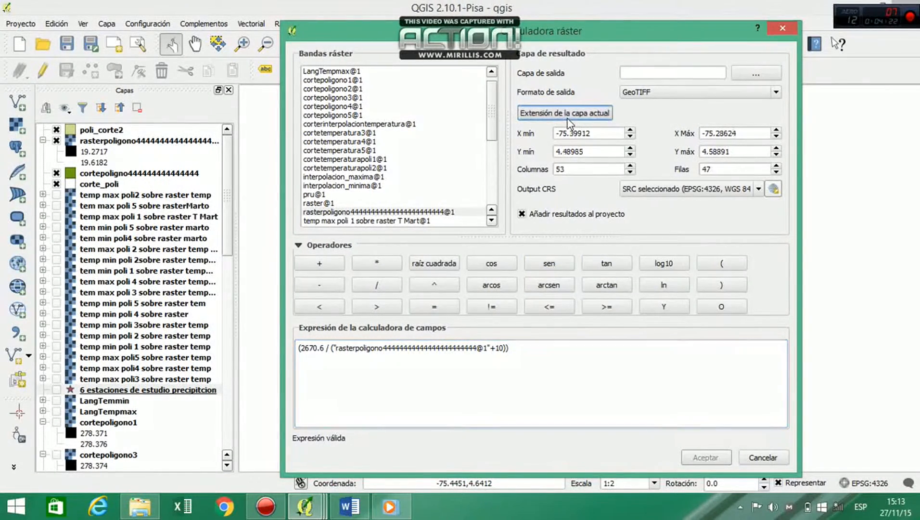
{"action": "left_click", "coordinate": [753, 74]}
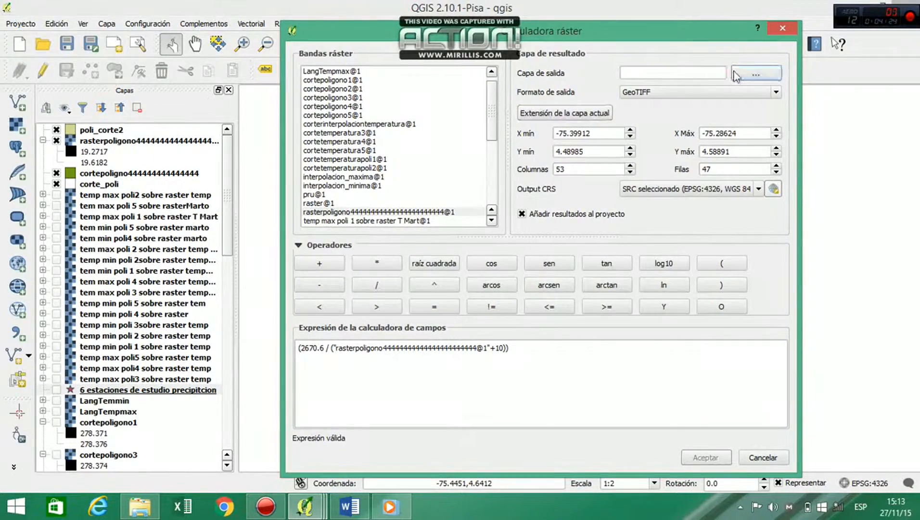
{"action": "type", "text": "ma"}
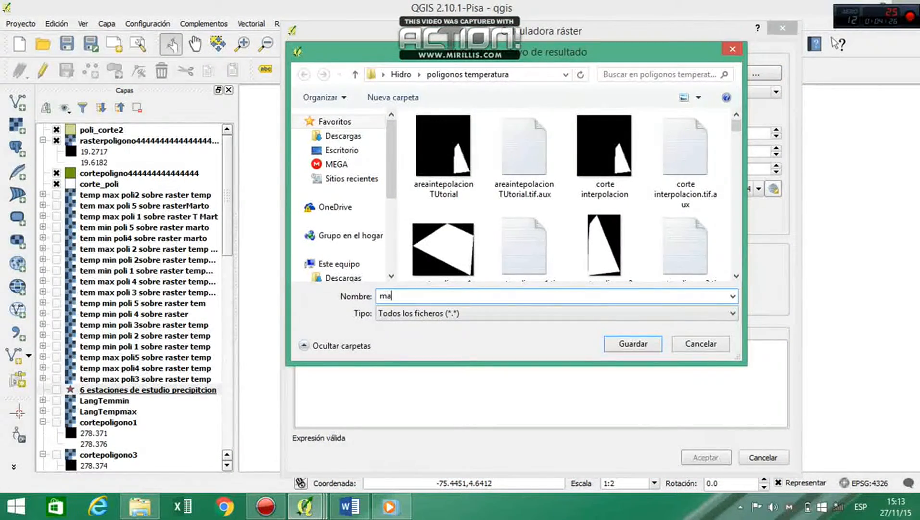
{"action": "type", "text": "rtone4444444444"}
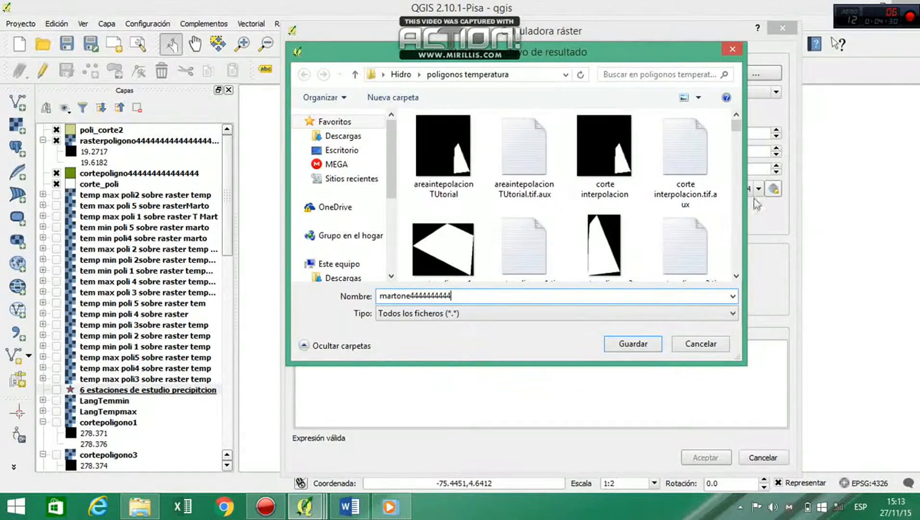
{"action": "left_click", "coordinate": [641, 344]}
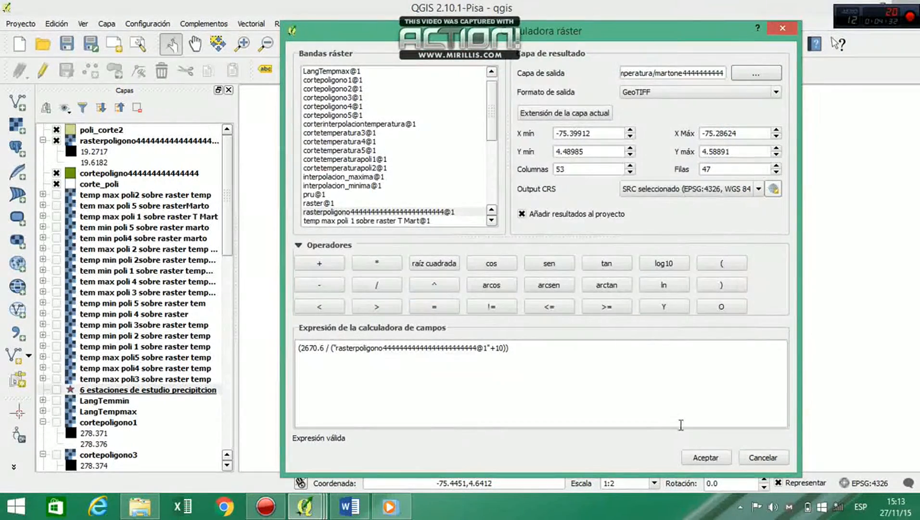
{"action": "left_click", "coordinate": [706, 457]}
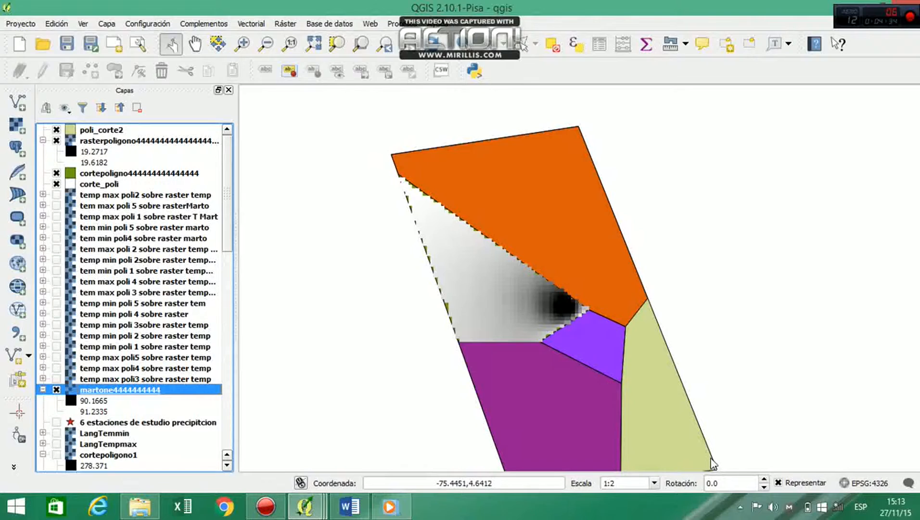
{"action": "left_click_drag", "start_coordinate": [140, 391], "coordinate": [139, 128]}
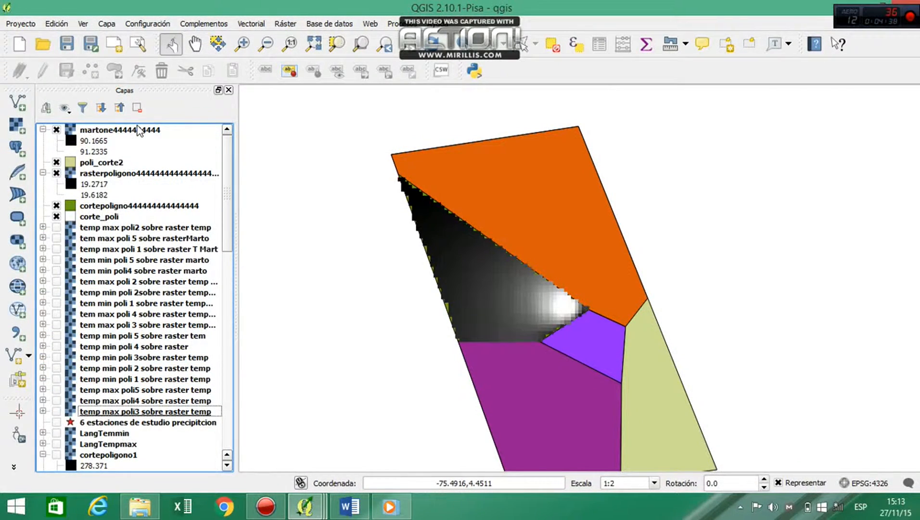
{"action": "left_click", "coordinate": [58, 129]}
{"action": "left_click", "coordinate": [58, 129]}
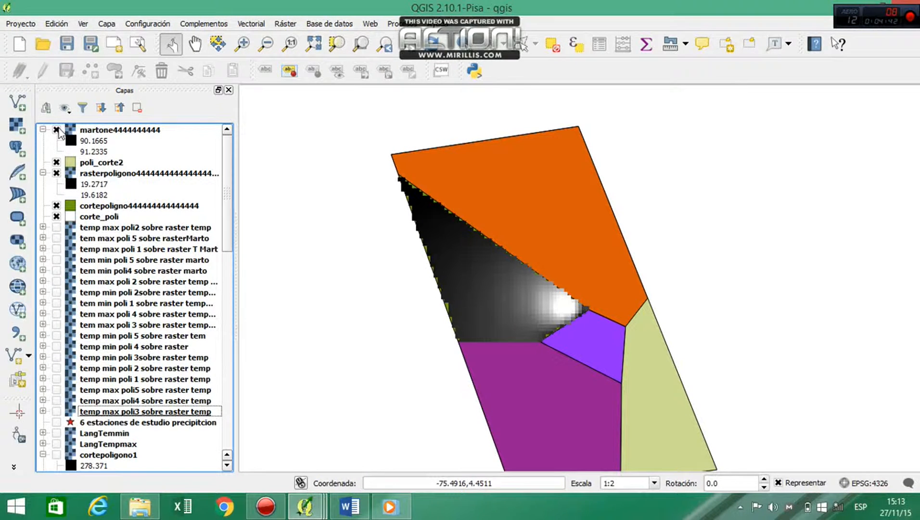
{"action": "right_click", "coordinate": [96, 130]}
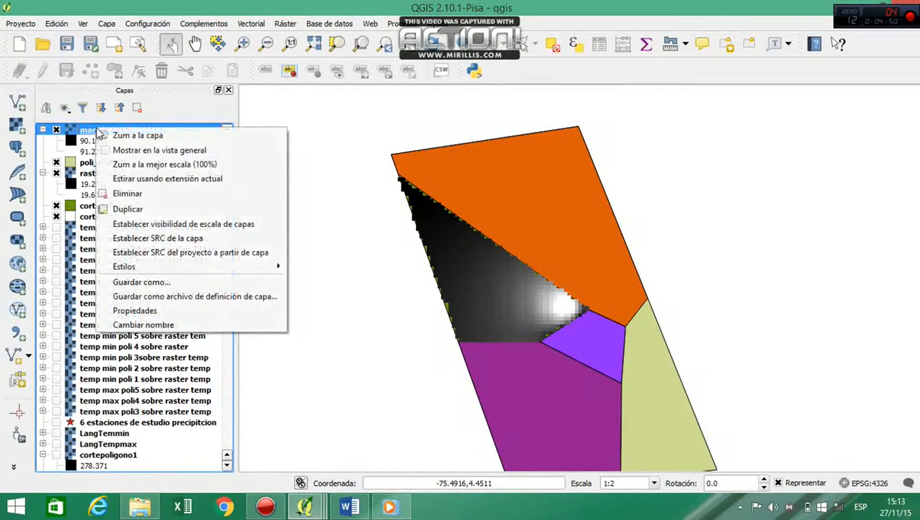
{"action": "left_click", "coordinate": [171, 312]}
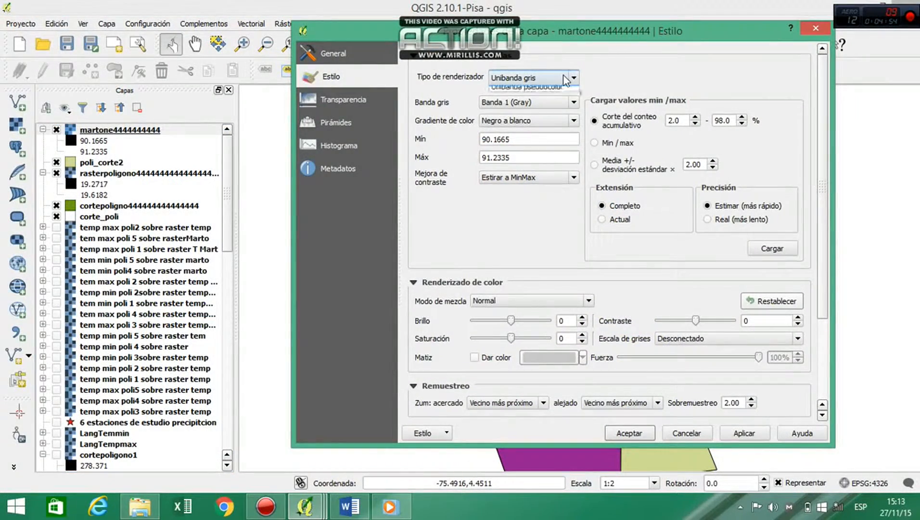
{"action": "left_click", "coordinate": [565, 78]}
{"action": "left_click", "coordinate": [540, 118]}
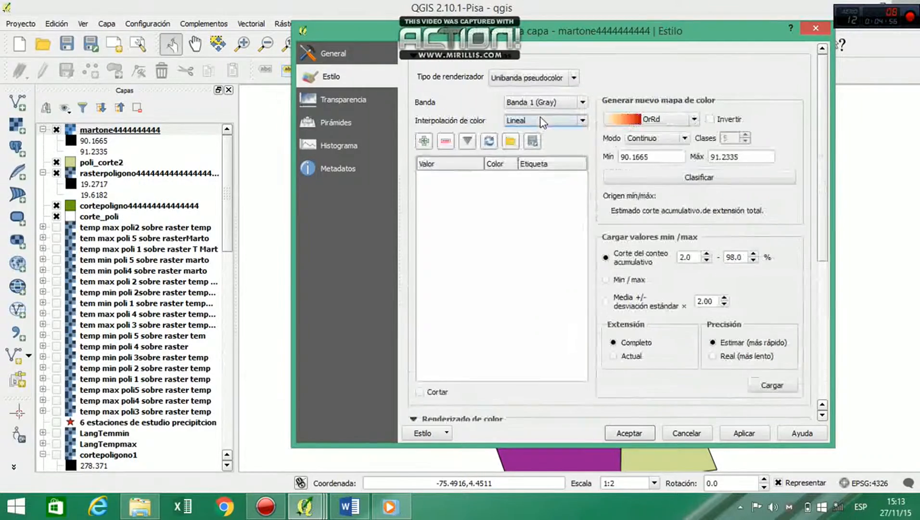
{"action": "left_click", "coordinate": [692, 121]}
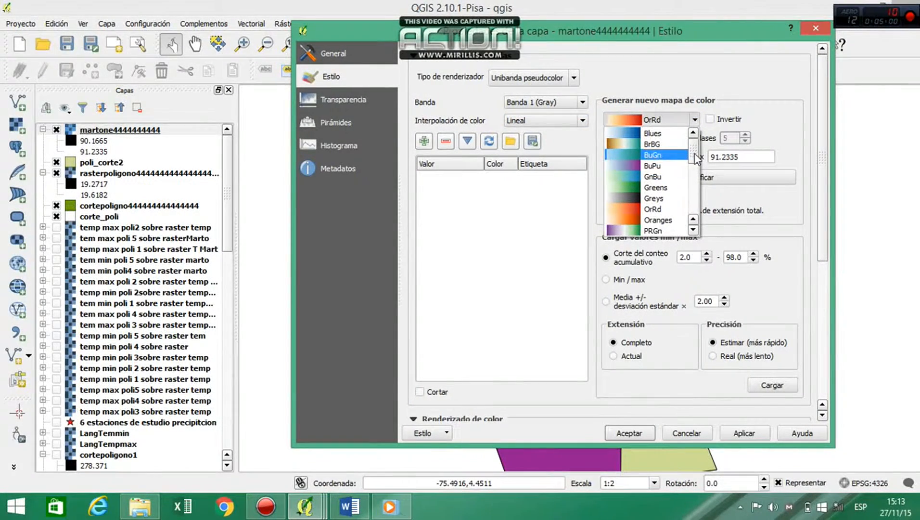
{"action": "left_click_drag", "start_coordinate": [693, 157], "coordinate": [695, 207]}
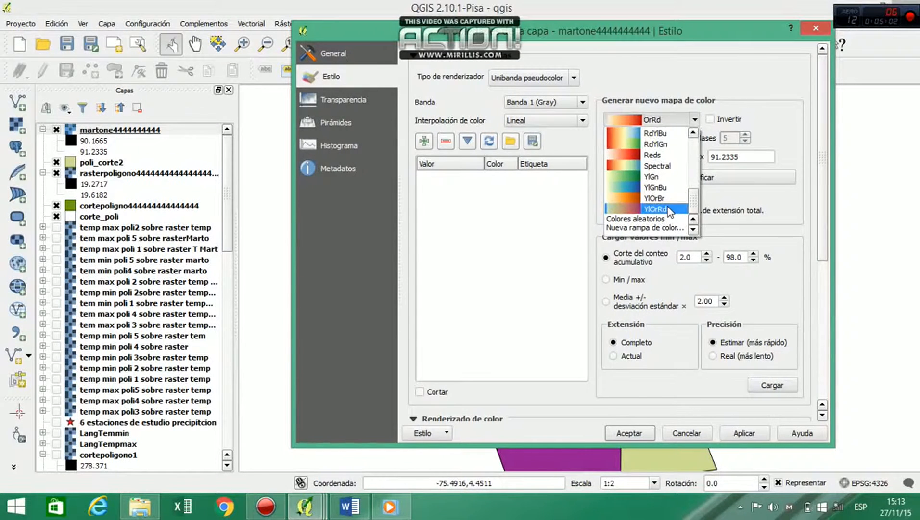
{"action": "left_click", "coordinate": [673, 209]}
{"action": "left_click", "coordinate": [683, 139]}
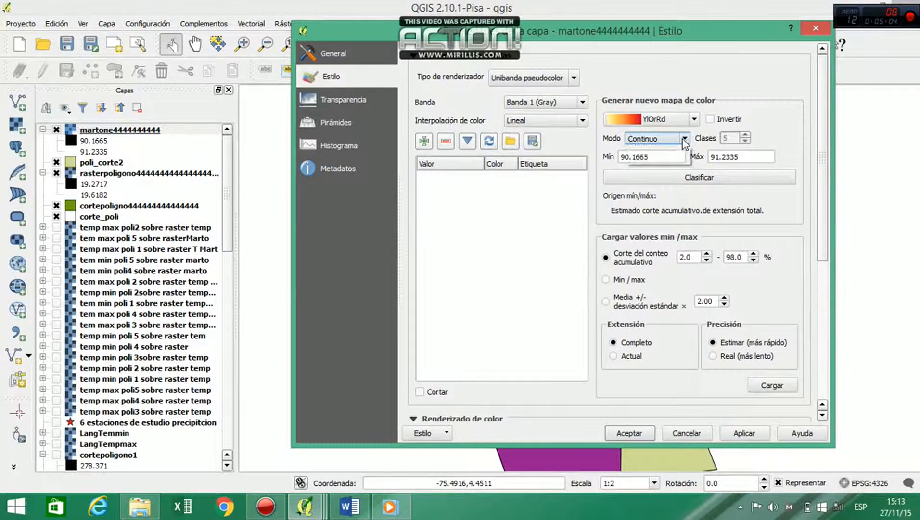
{"action": "left_click", "coordinate": [667, 160]}
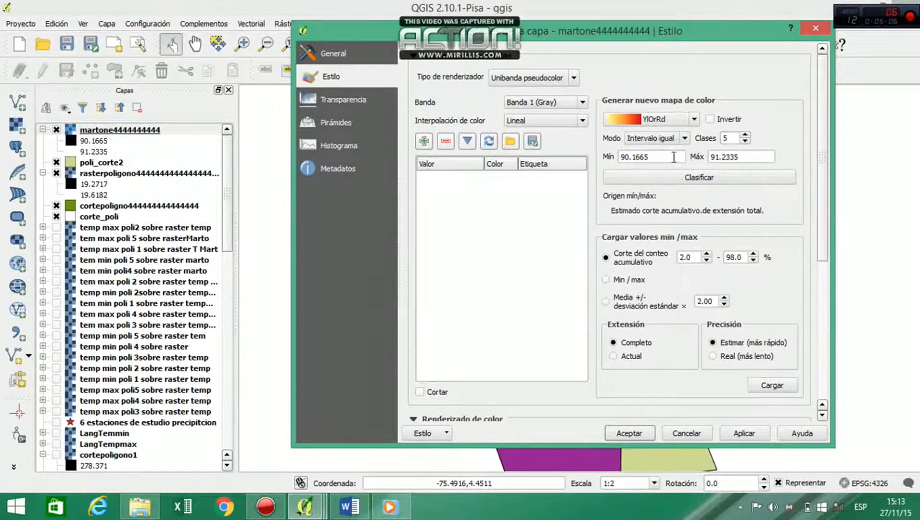
- Set the color map to 50 classes with a minimum value of 0
{"action": "left_click", "coordinate": [728, 139]}
{"action": "left_click", "coordinate": [674, 157]}
{"action": "key", "text": "BackSpace"}
{"action": "key", "text": "BackSpace"}
{"action": "key", "text": "BackSpace"}
{"action": "key", "text": "BackSpace"}
{"action": "key", "text": "BackSpace"}
{"action": "key", "text": "BackSpace"}
{"action": "key", "text": "BackSpace"}
{"action": "type", "text": "0"}
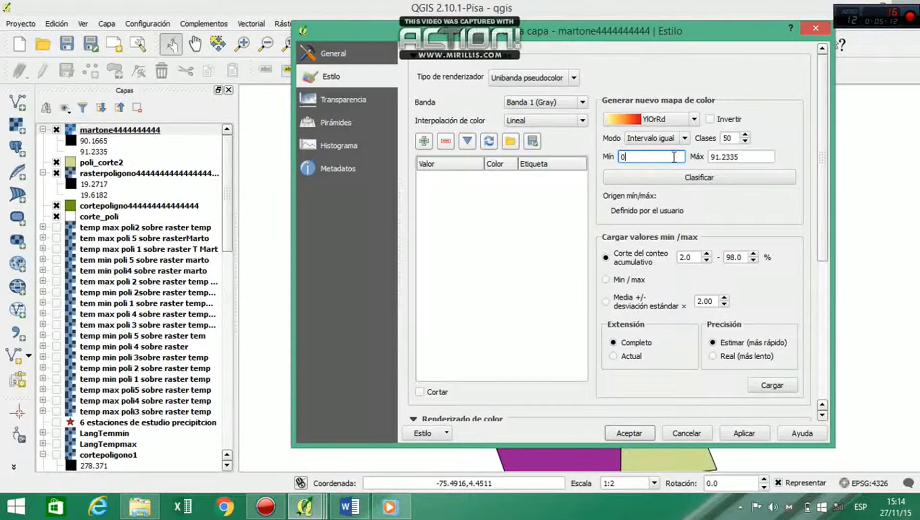
{"action": "left_click", "coordinate": [745, 154]}
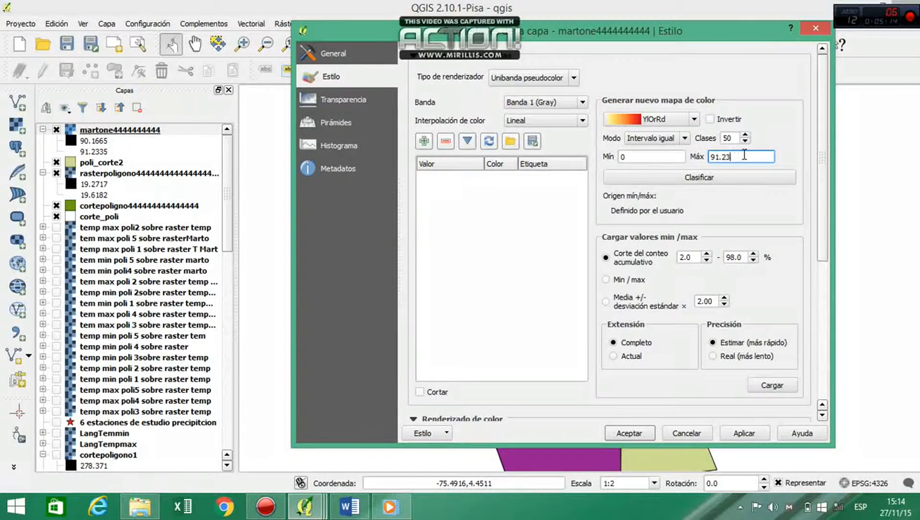
{"action": "key", "text": "BackSpace"}
{"action": "type", "text": "80"}
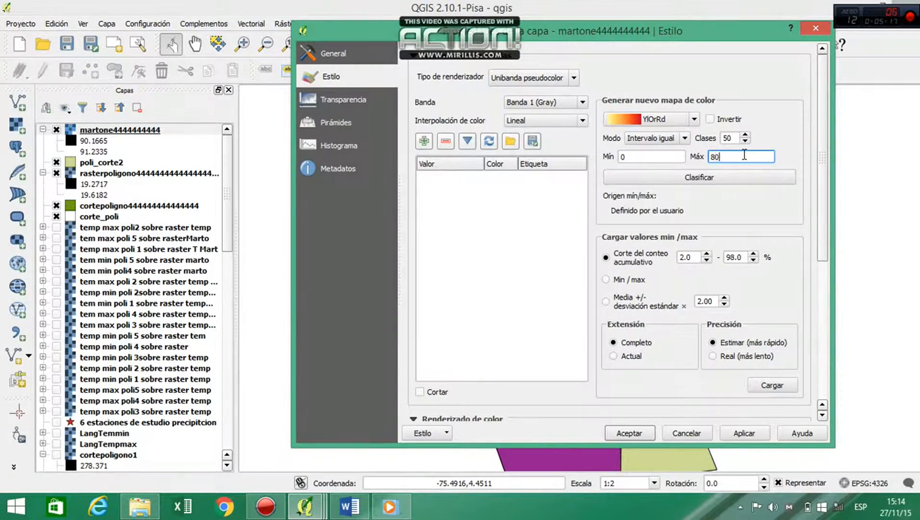
{"action": "left_click", "coordinate": [701, 178]}
{"action": "left_click", "coordinate": [745, 432]}
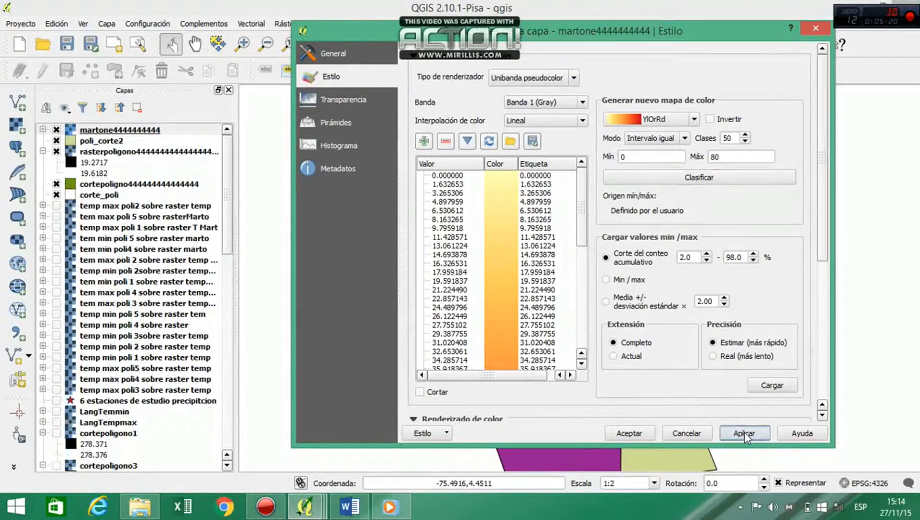
{"action": "left_click", "coordinate": [635, 433]}
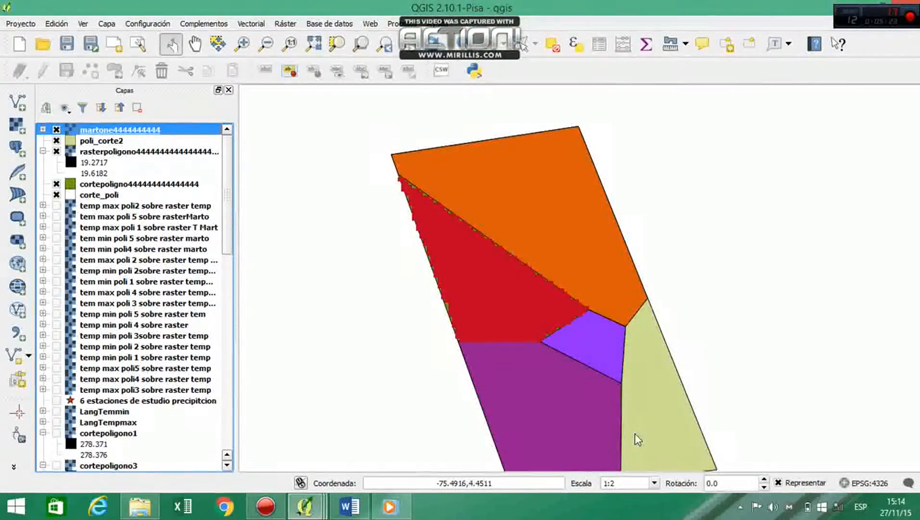
{"action": "left_click", "coordinate": [43, 129]}
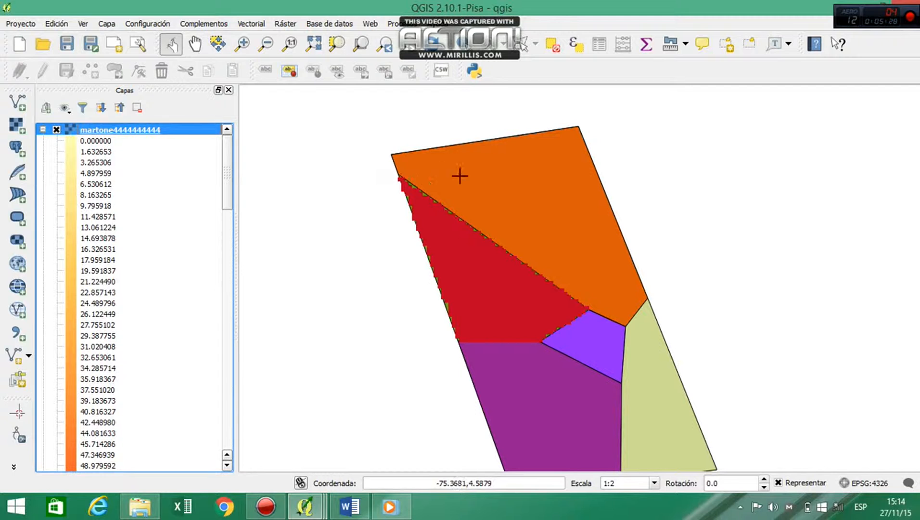
{"action": "left_click", "coordinate": [57, 129]}
{"action": "left_click", "coordinate": [56, 129]}
{"action": "left_click_drag", "start_coordinate": [227, 180], "coordinate": [226, 264]}
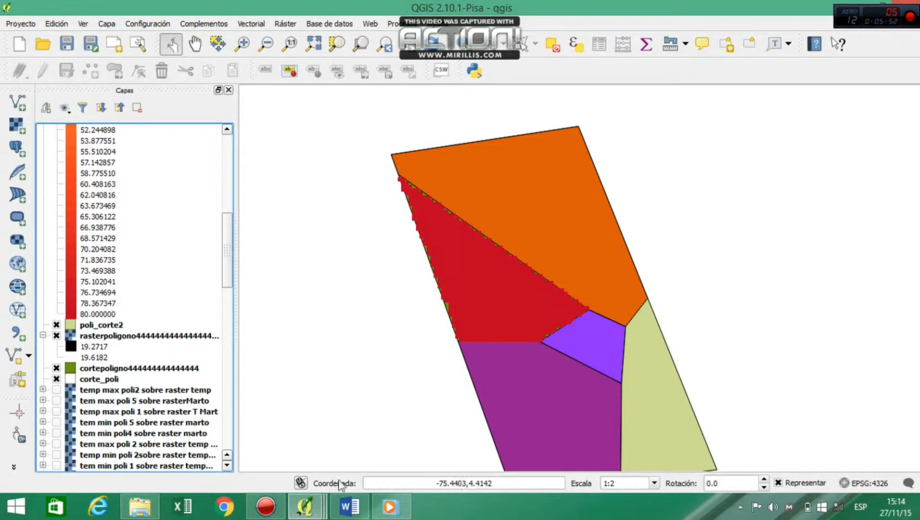
- Switch to the Word document, compare its De Martonne aridity ranges in Tabla 2 with the styled map, and return to QGIS
{"action": "left_click", "coordinate": [350, 506]}
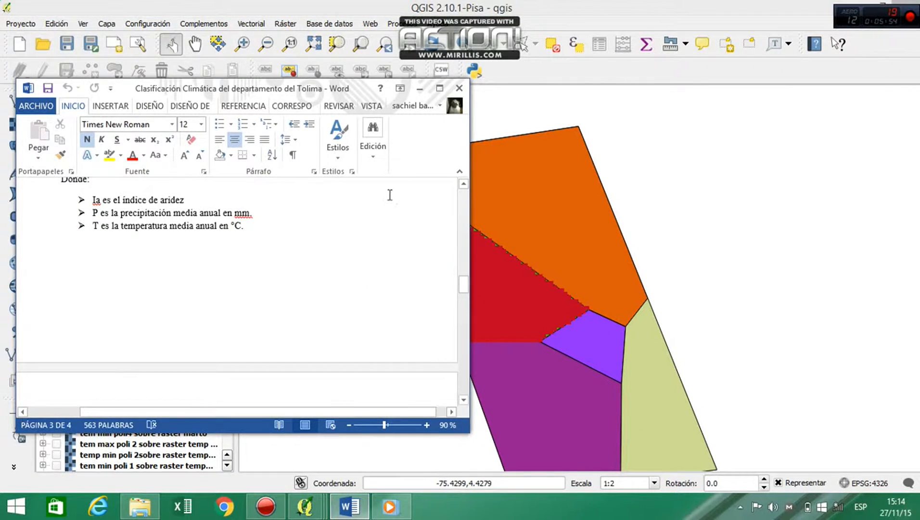
{"action": "left_click", "coordinate": [439, 88]}
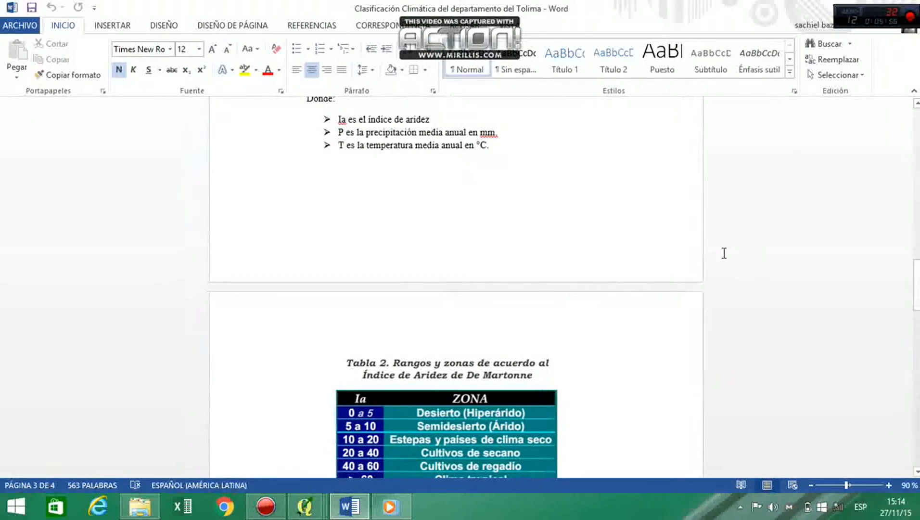
{"action": "left_click_drag", "start_coordinate": [915, 259], "coordinate": [916, 274]}
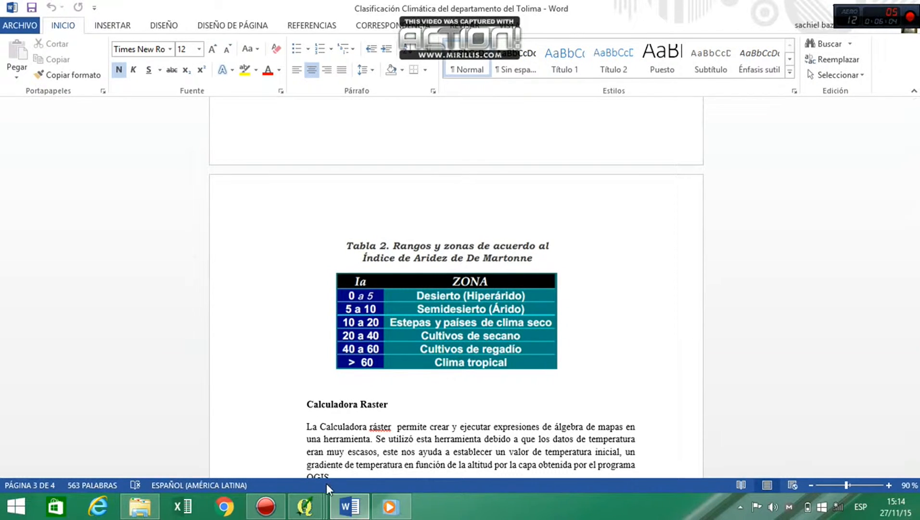
{"action": "left_click", "coordinate": [302, 503]}
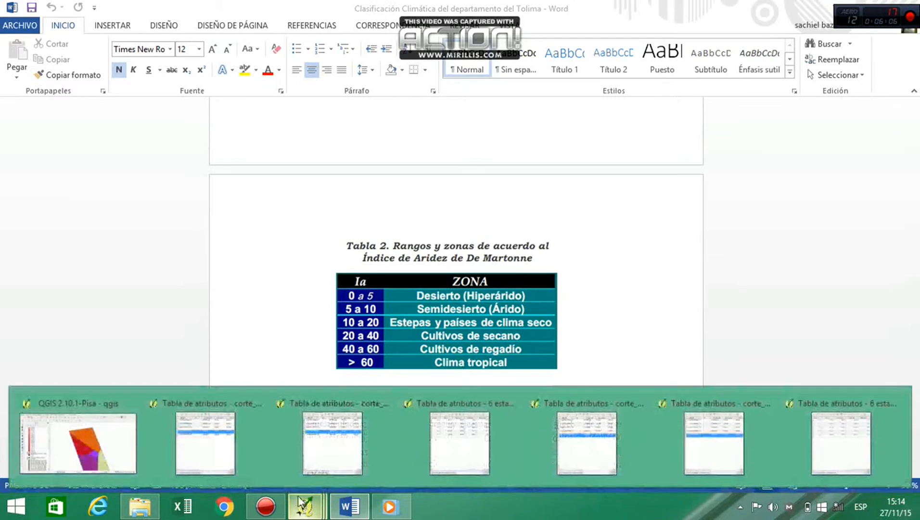
{"action": "left_click", "coordinate": [79, 409]}
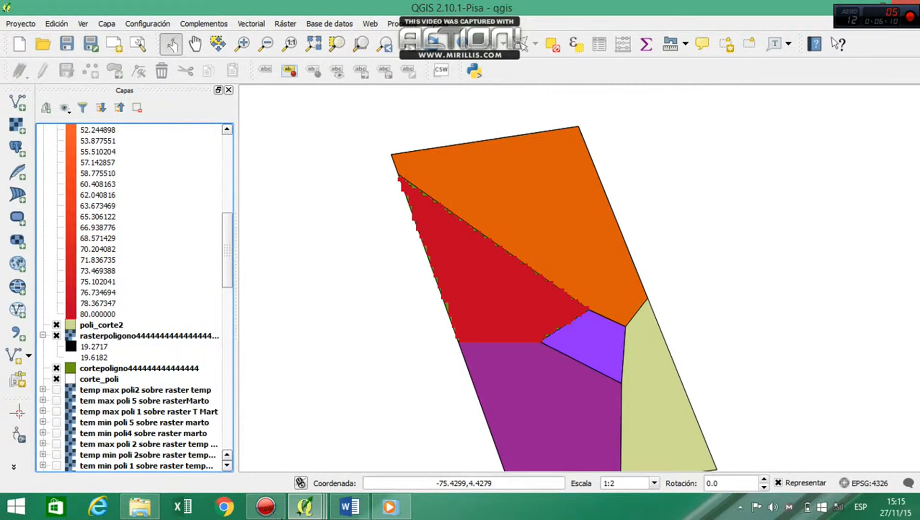
{"action": "left_click", "coordinate": [350, 505]}
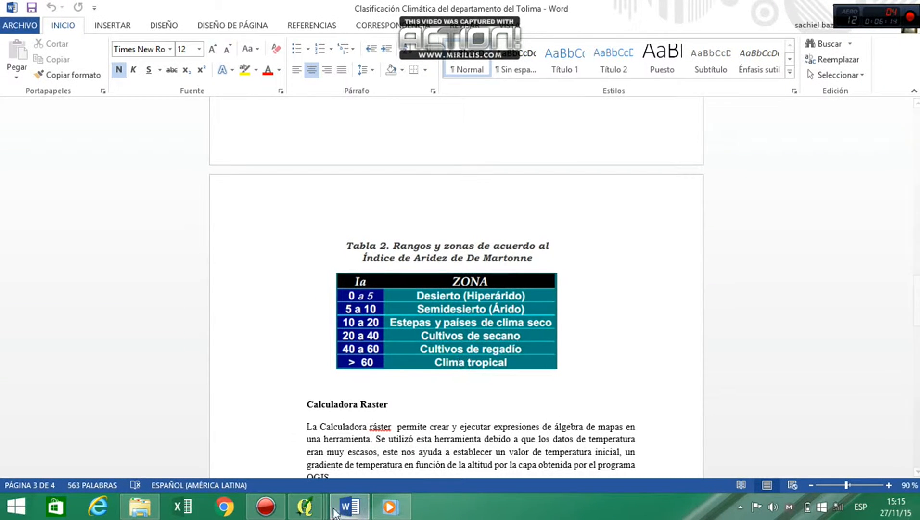
{"action": "mouse_move", "coordinate": [304, 506]}
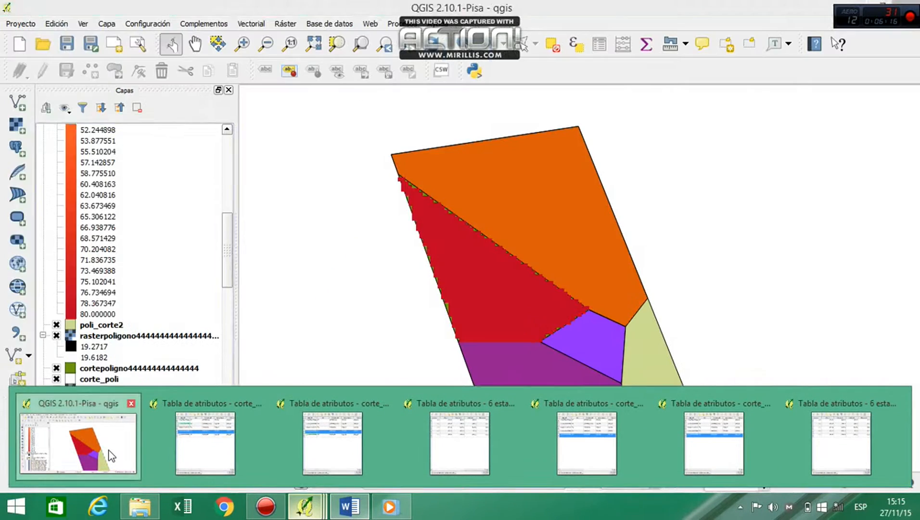
{"action": "left_click", "coordinate": [111, 454]}
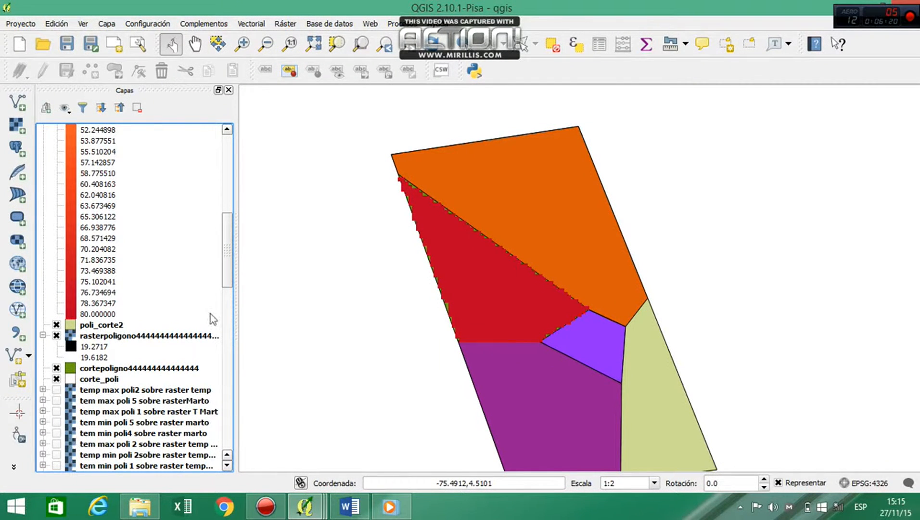
- Turn on the minimum temperature raster layers for poli 1 and poli 2 listed below the corte_poli layer
{"action": "left_click_drag", "start_coordinate": [225, 279], "coordinate": [226, 301]}
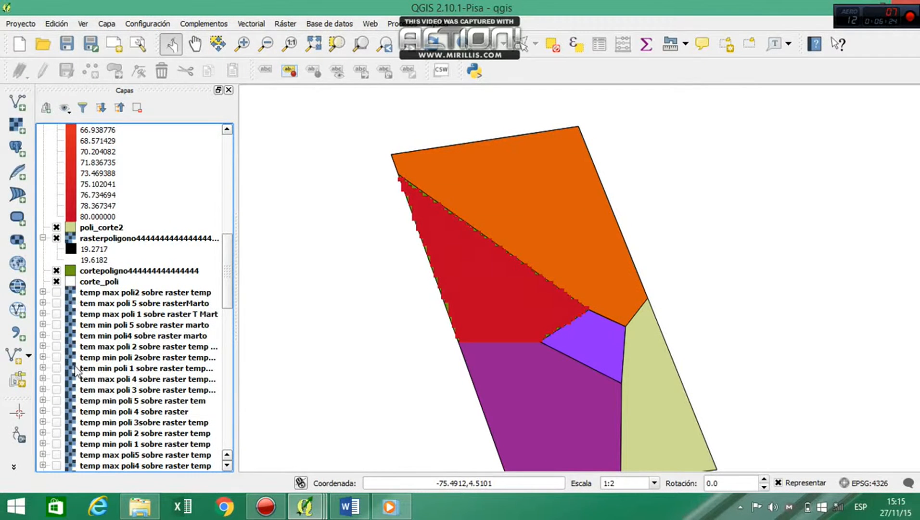
{"action": "left_click", "coordinate": [56, 368]}
{"action": "left_click", "coordinate": [56, 357]}
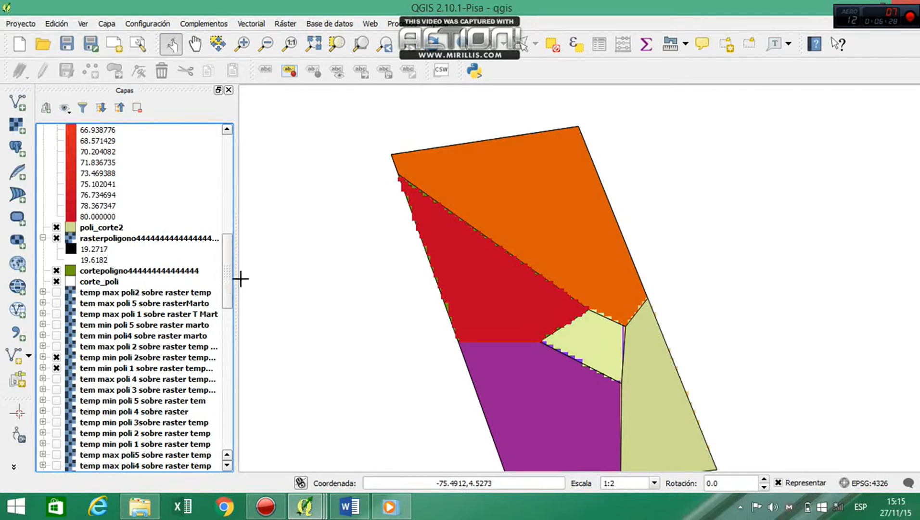
{"action": "left_click_drag", "start_coordinate": [223, 288], "coordinate": [225, 146]}
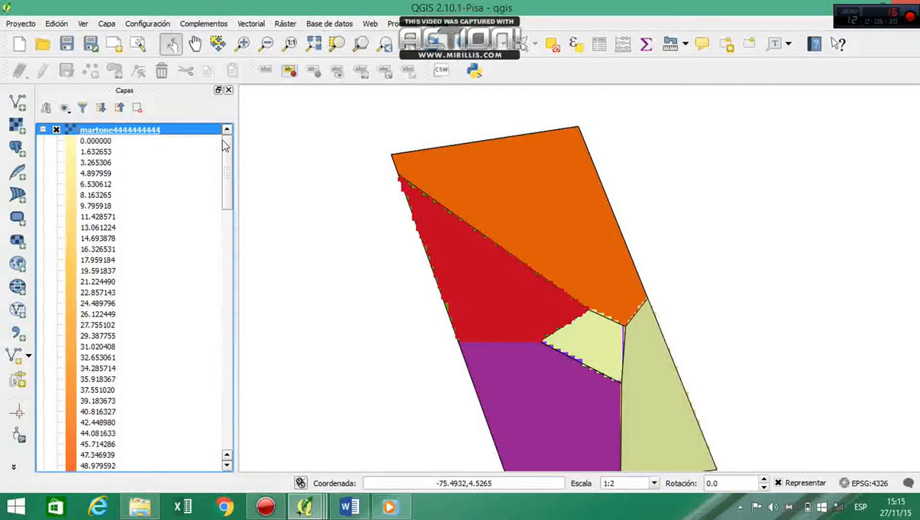